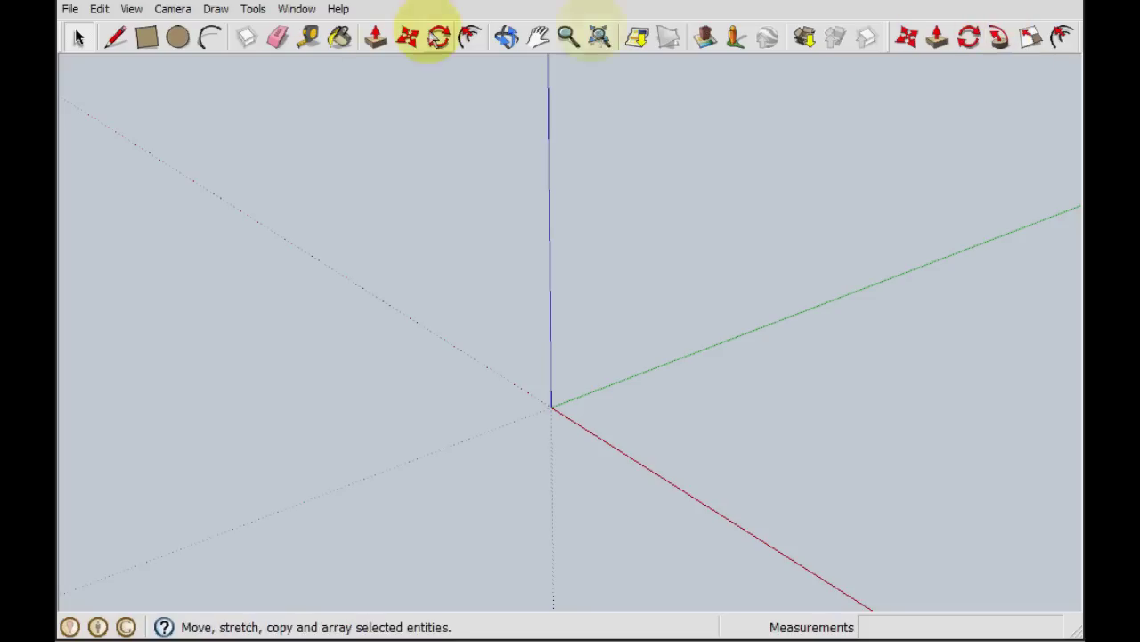
Draw a flat circle centred on the origin of the ground plane
left_click(131, 9)
mouse_move(152, 30)
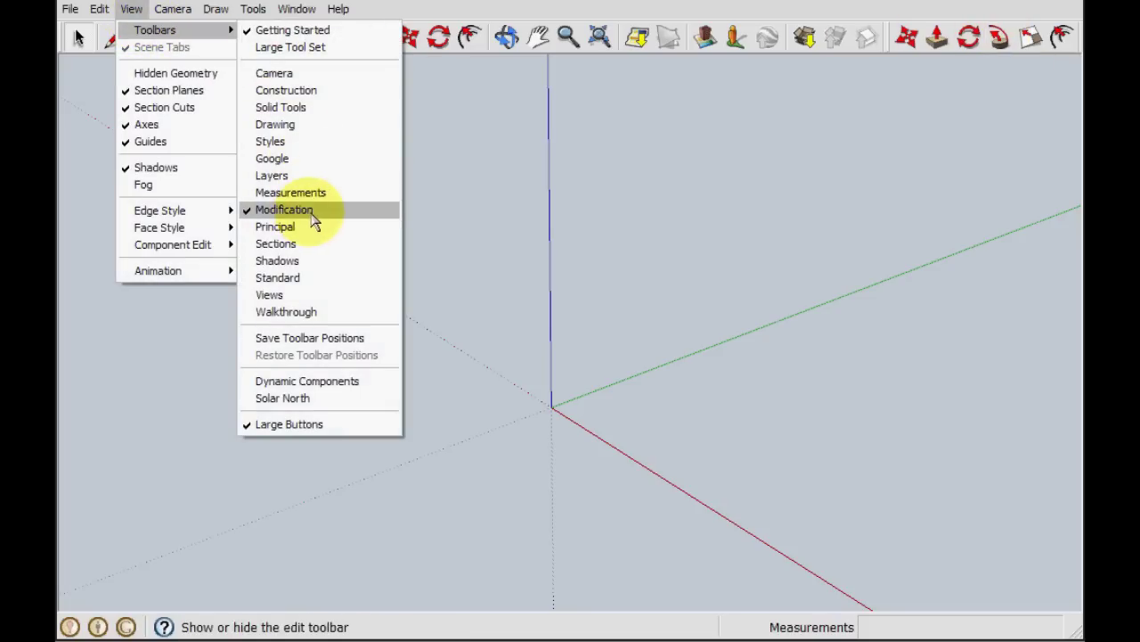
left_click(387, 3)
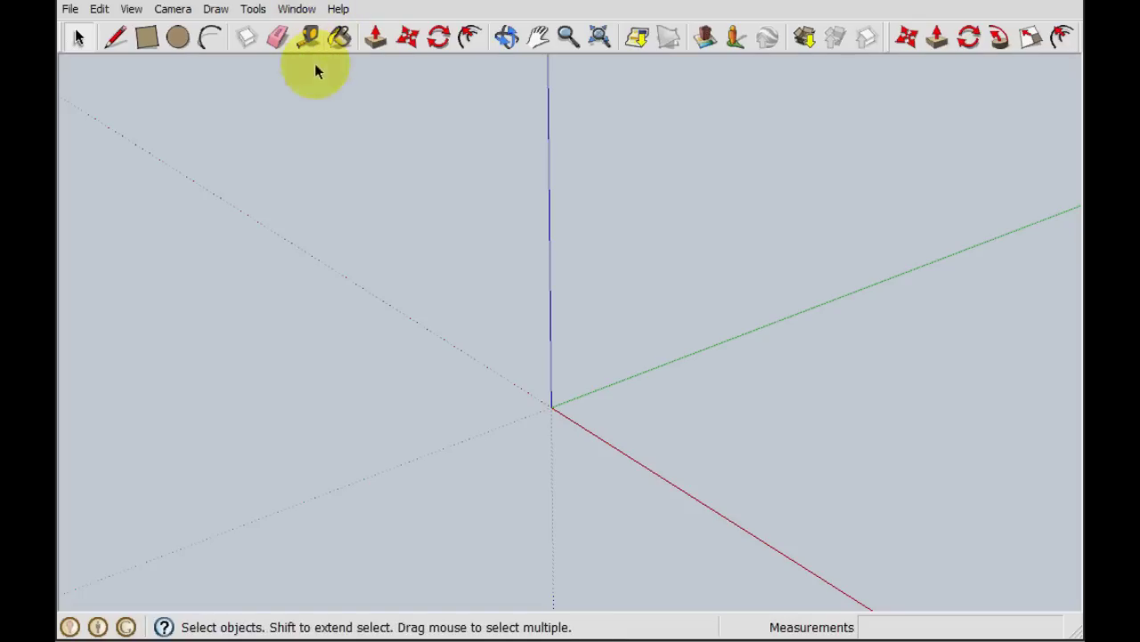
left_click(178, 38)
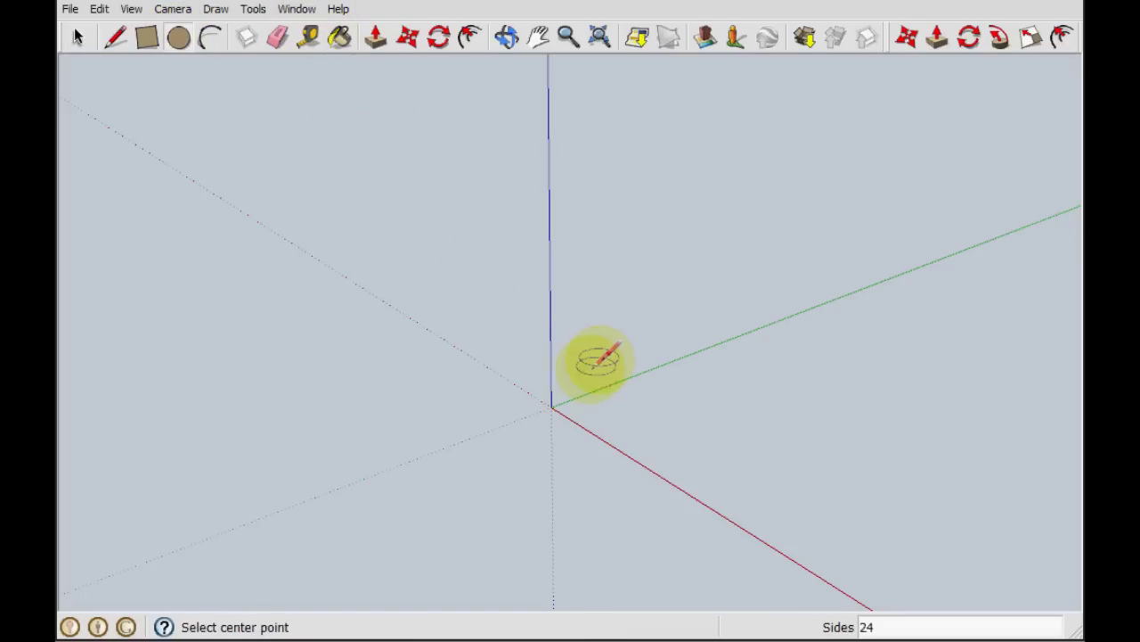
left_click(552, 406)
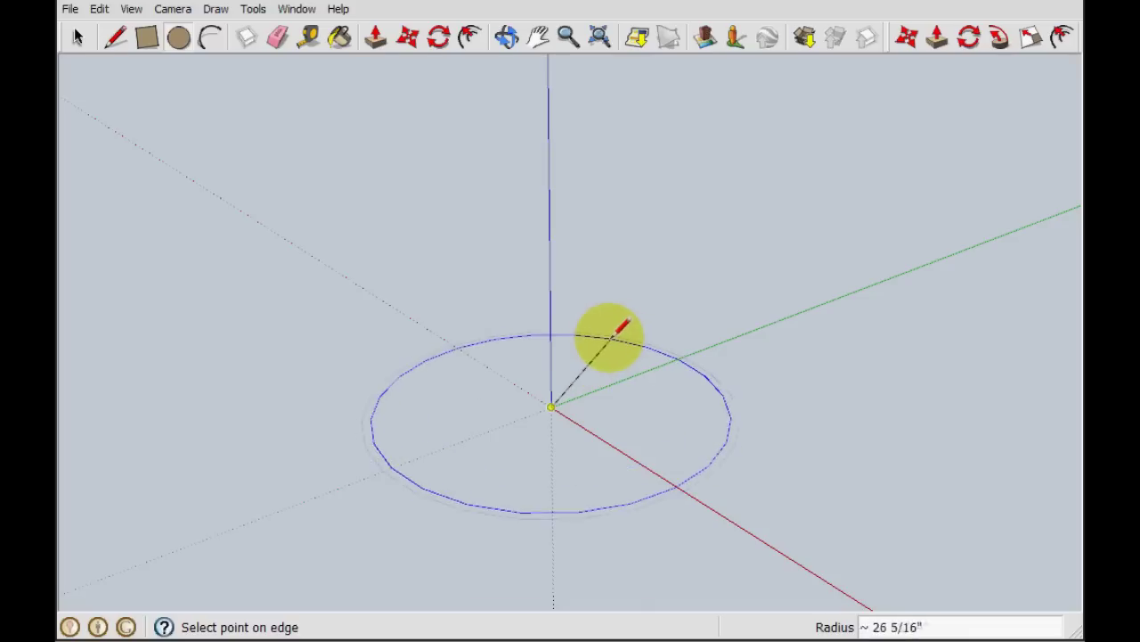
left_click(611, 336)
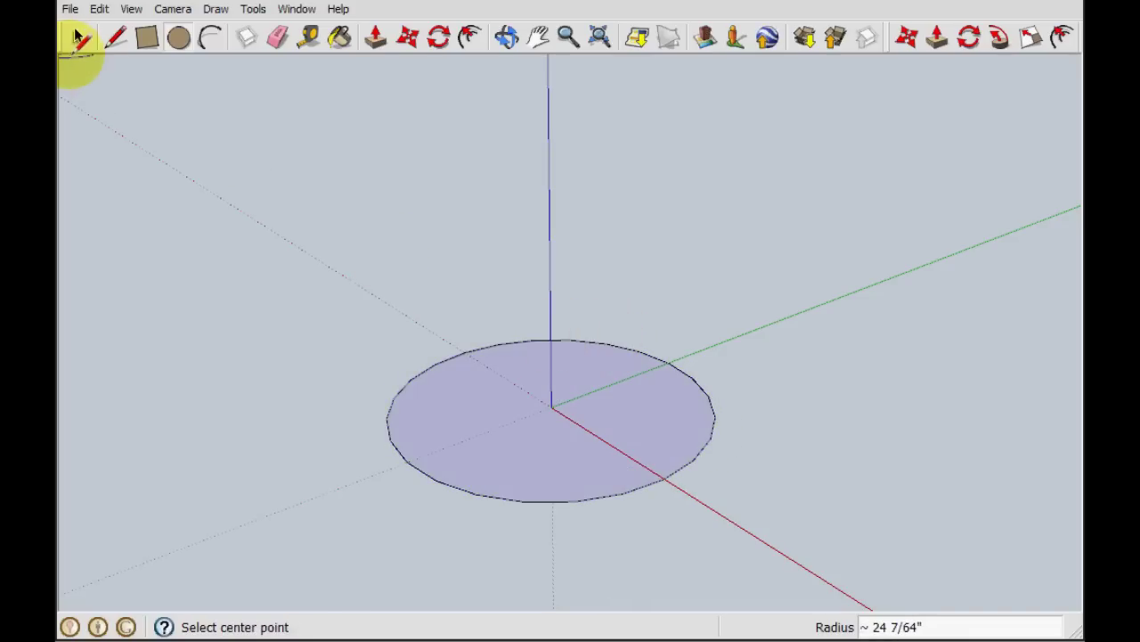
left_click(77, 37)
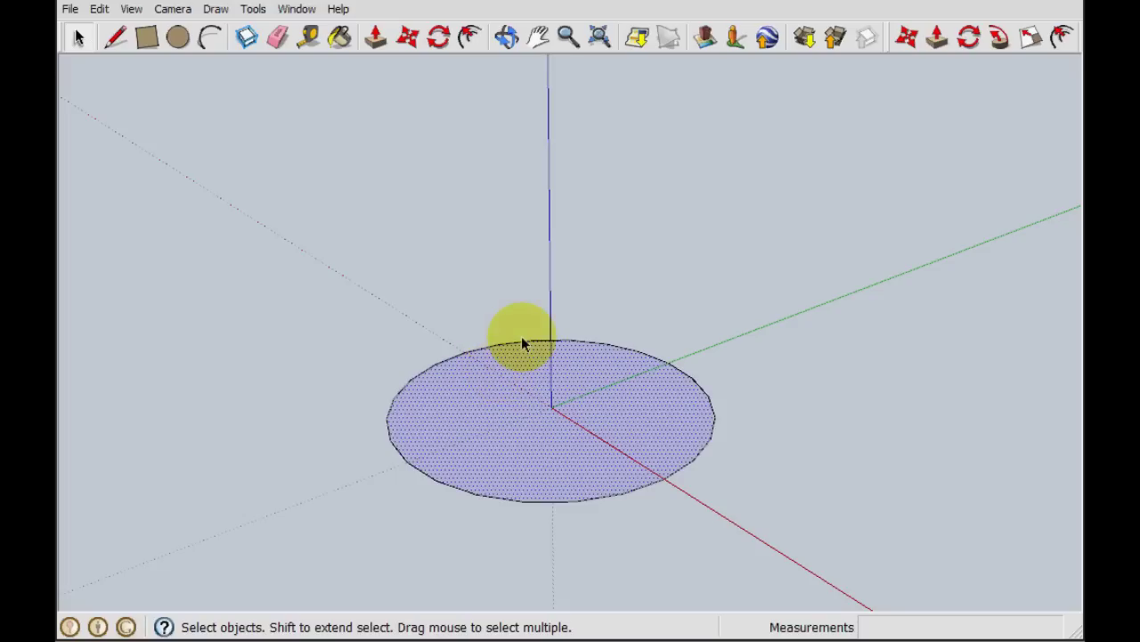
Copy the circle straight up the blue axis using Move with Ctrl
left_click(408, 38)
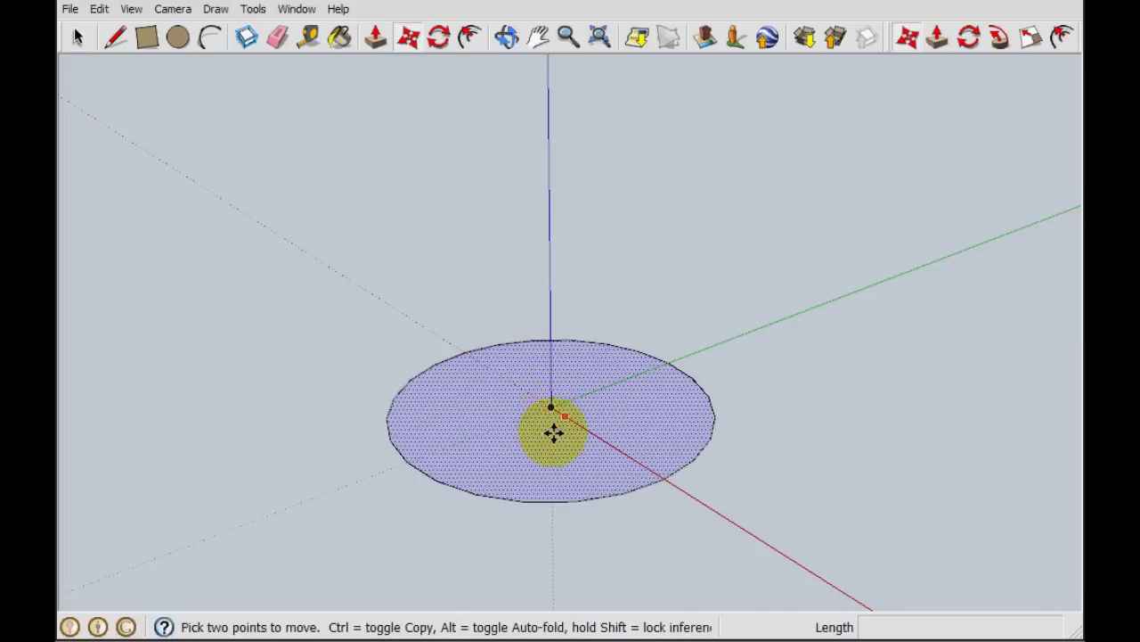
key("ctrl")
left_click(552, 408)
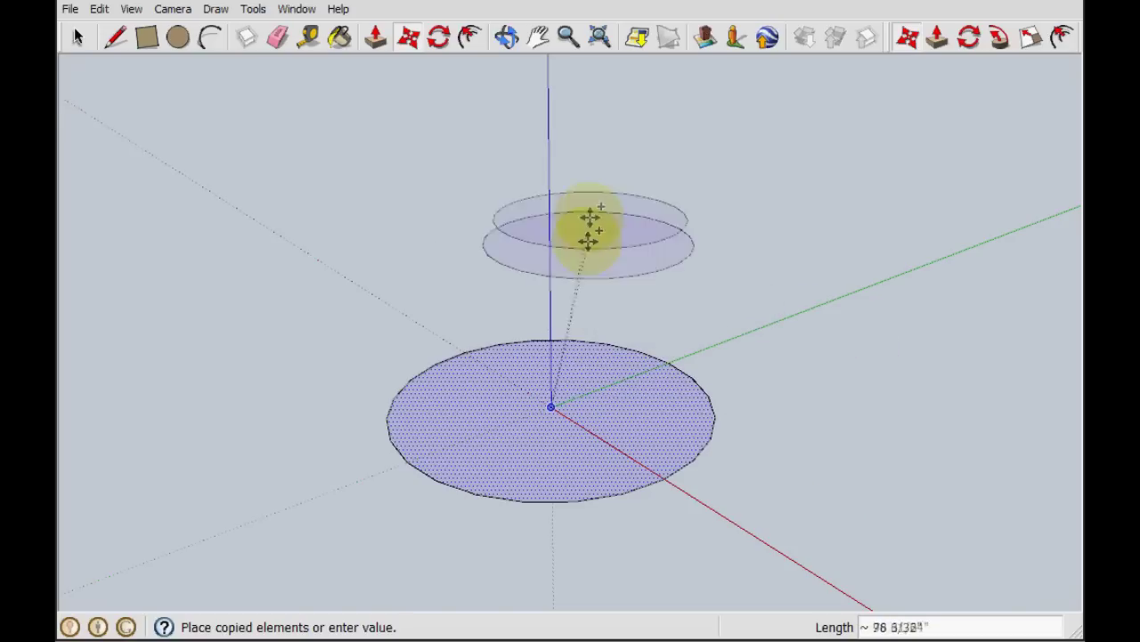
left_click(535, 170)
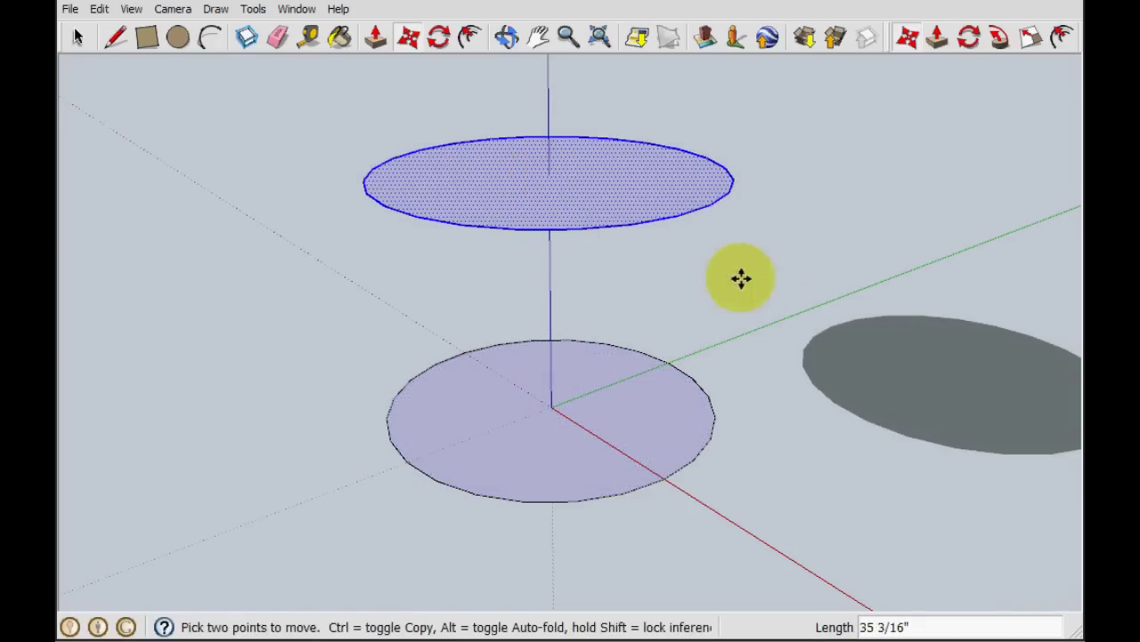
middle_click_drag(739, 277, 781, 357)
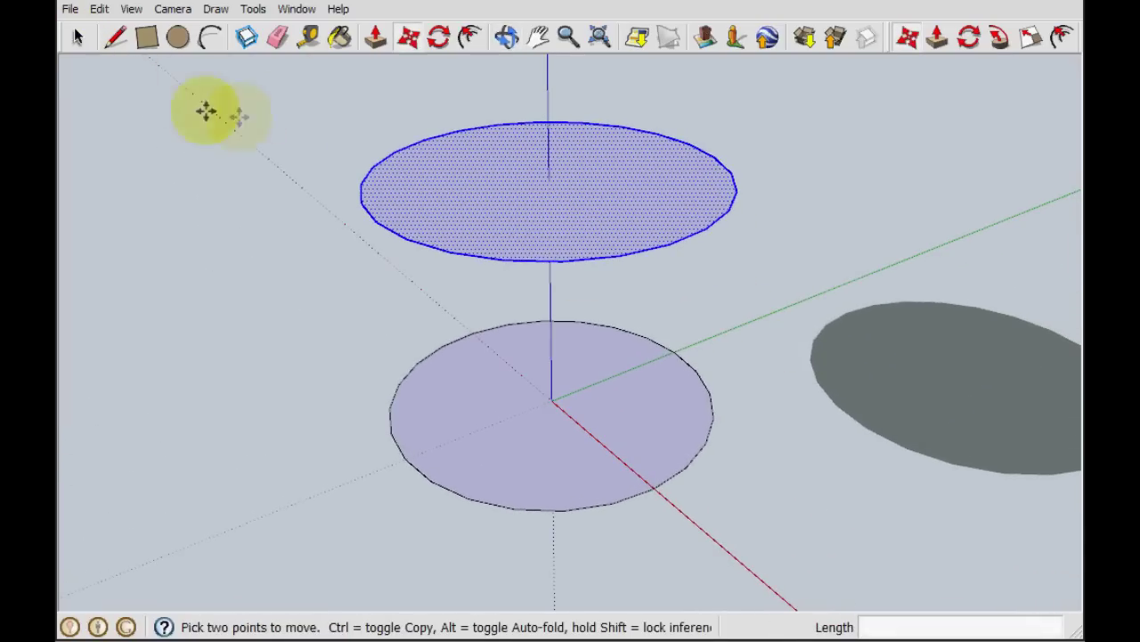
left_click(78, 36)
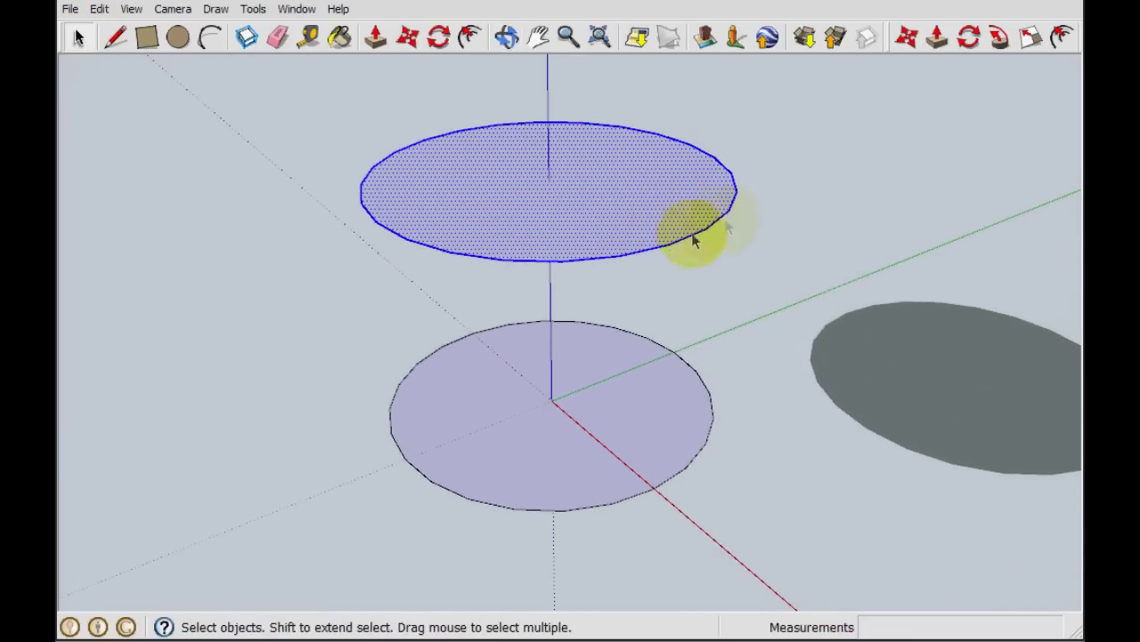
Rotate the raised circle 90° about its edge so the disc stands upright
left_click(438, 36)
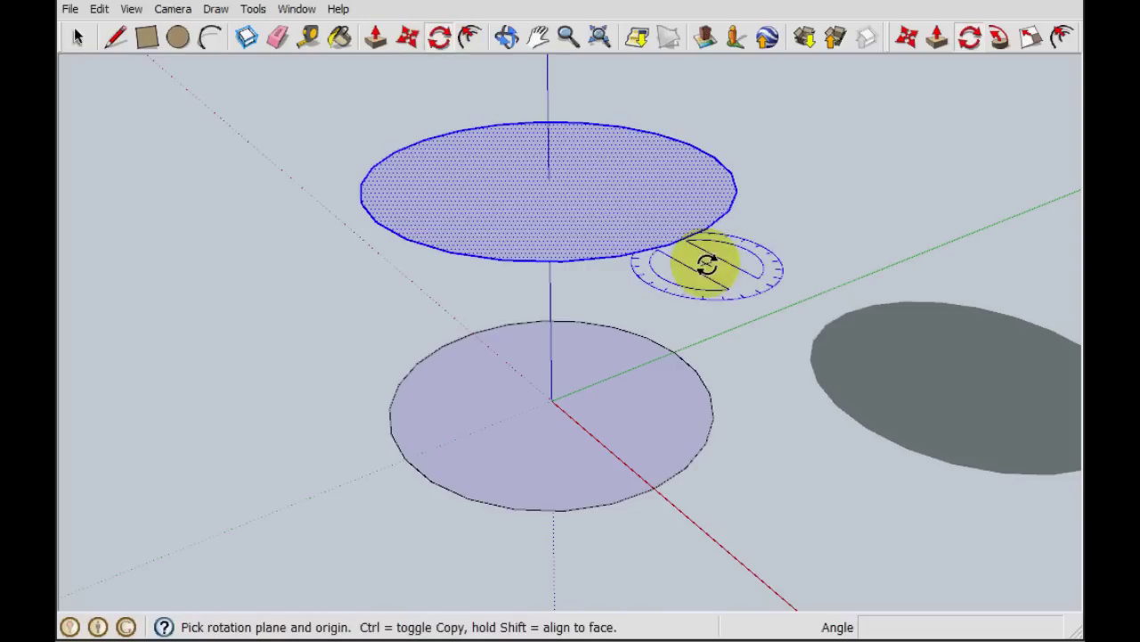
left_click(633, 231)
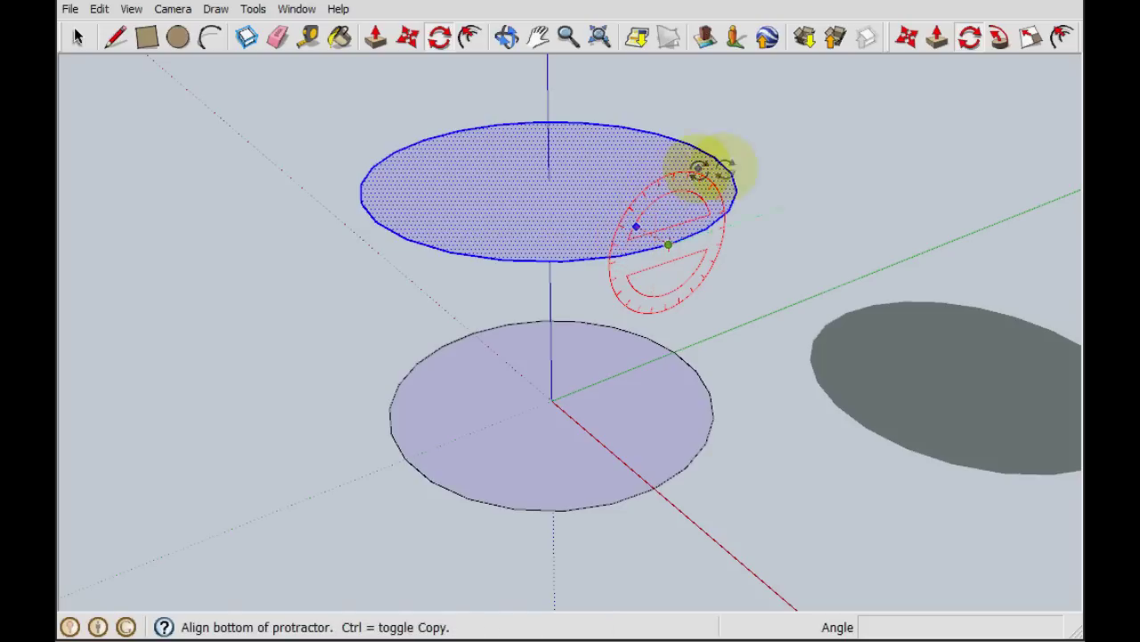
left_click(743, 257)
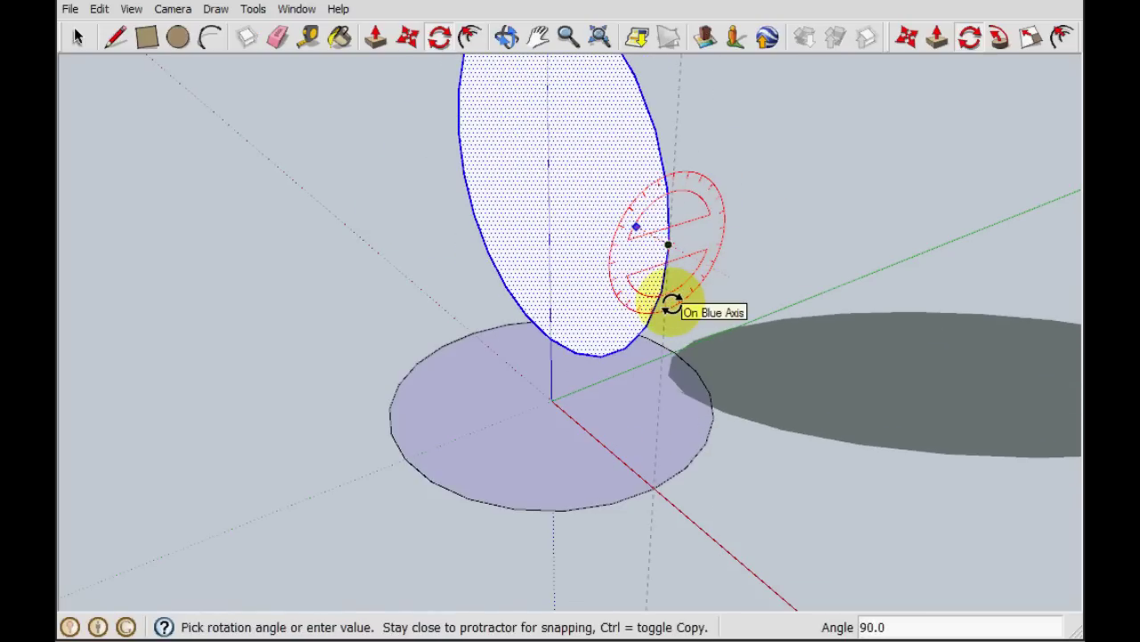
left_click(670, 303)
middle_click_drag(771, 305, 529, 176)
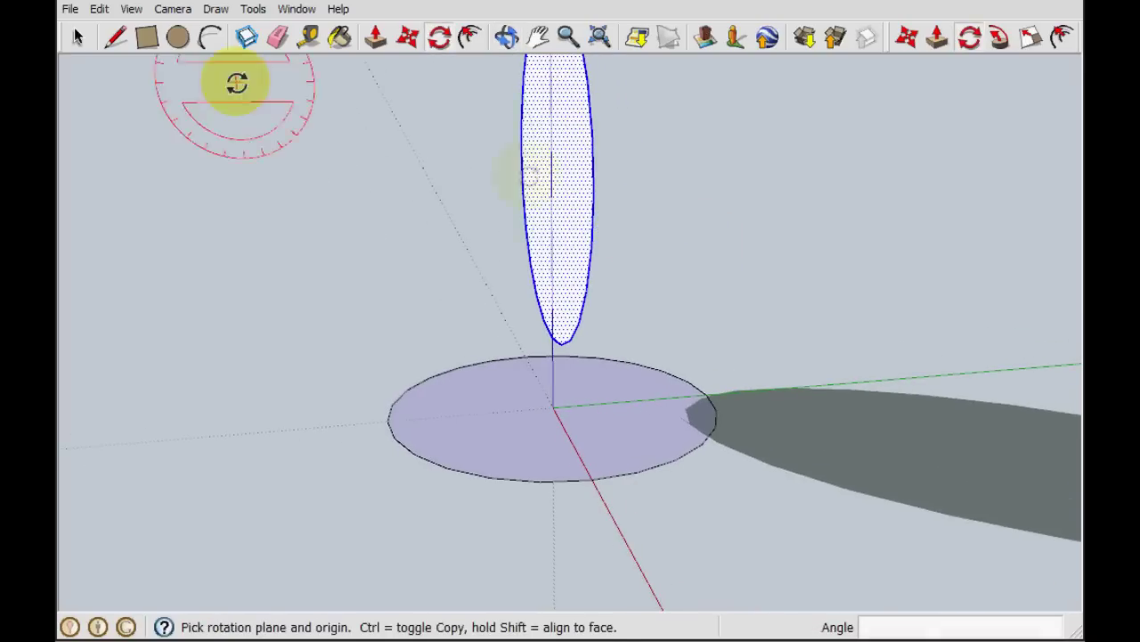
left_click(76, 36)
middle_click_drag(326, 208, 477, 272)
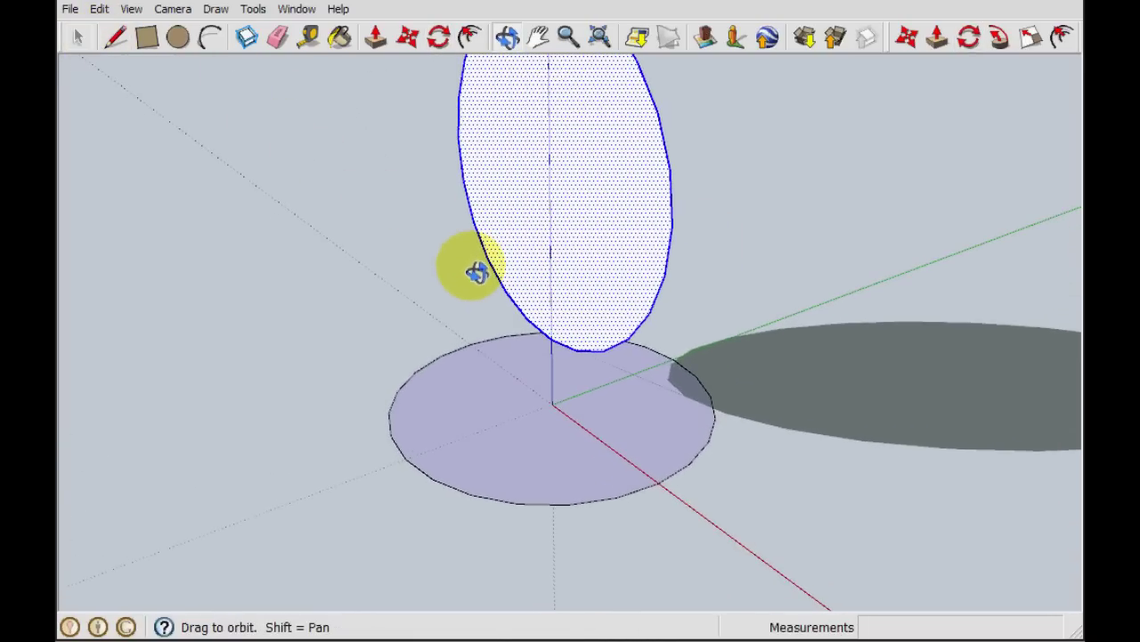
middle_click_drag(407, 255, 419, 242)
middle_click_drag(726, 407, 683, 201)
middle_click_drag(794, 469, 682, 242)
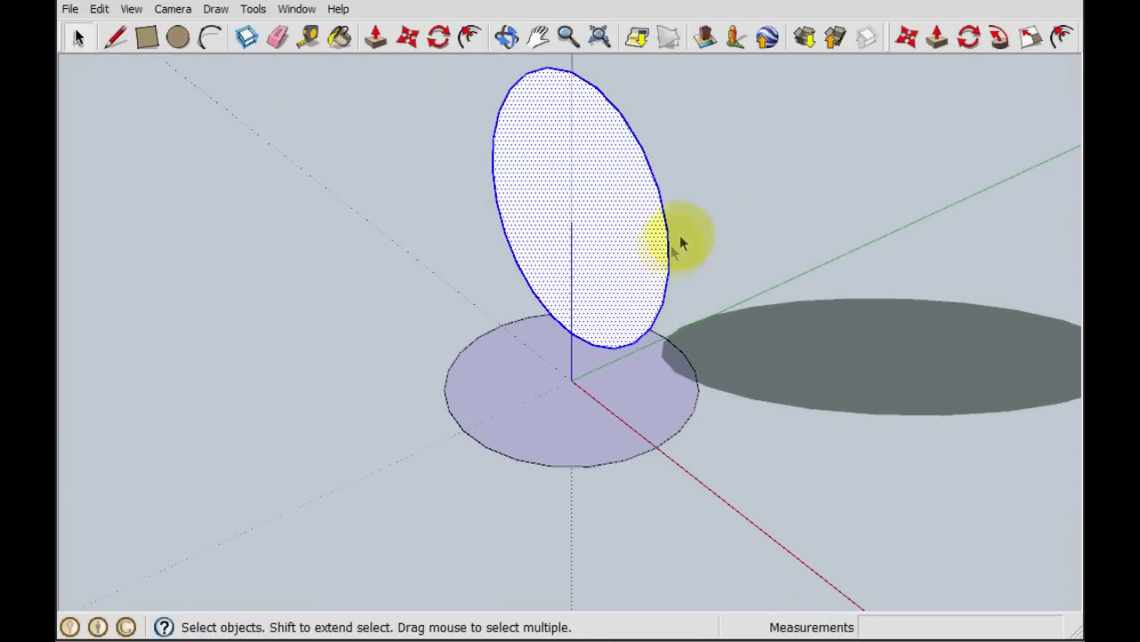
scroll(695, 245, "up", 4)
middle_click_drag(723, 275, 748, 245)
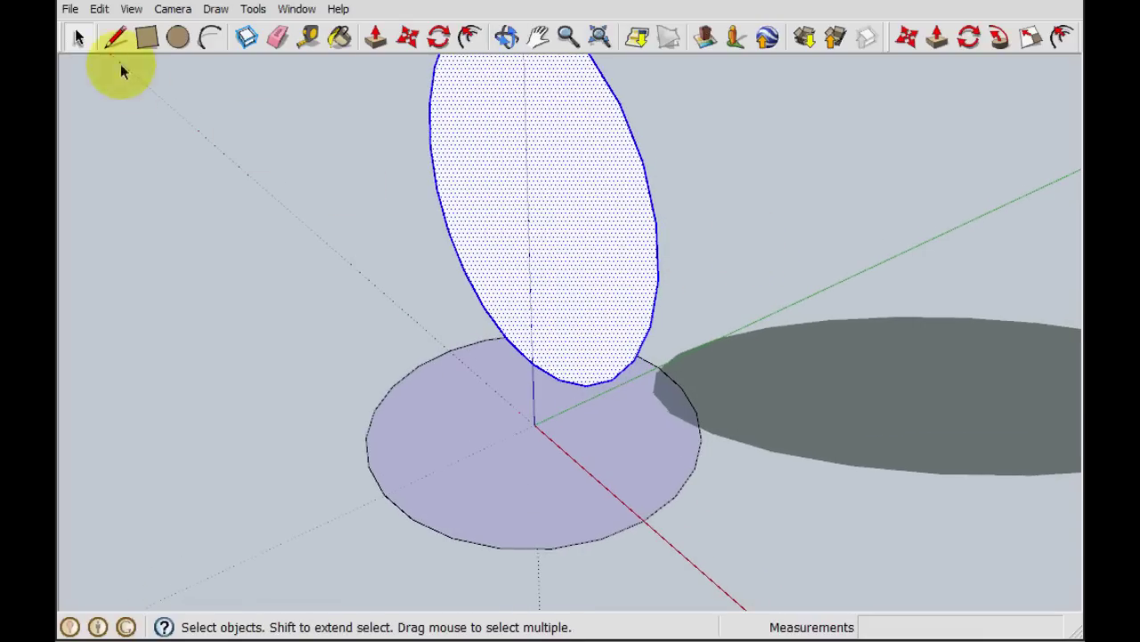
left_click(226, 189)
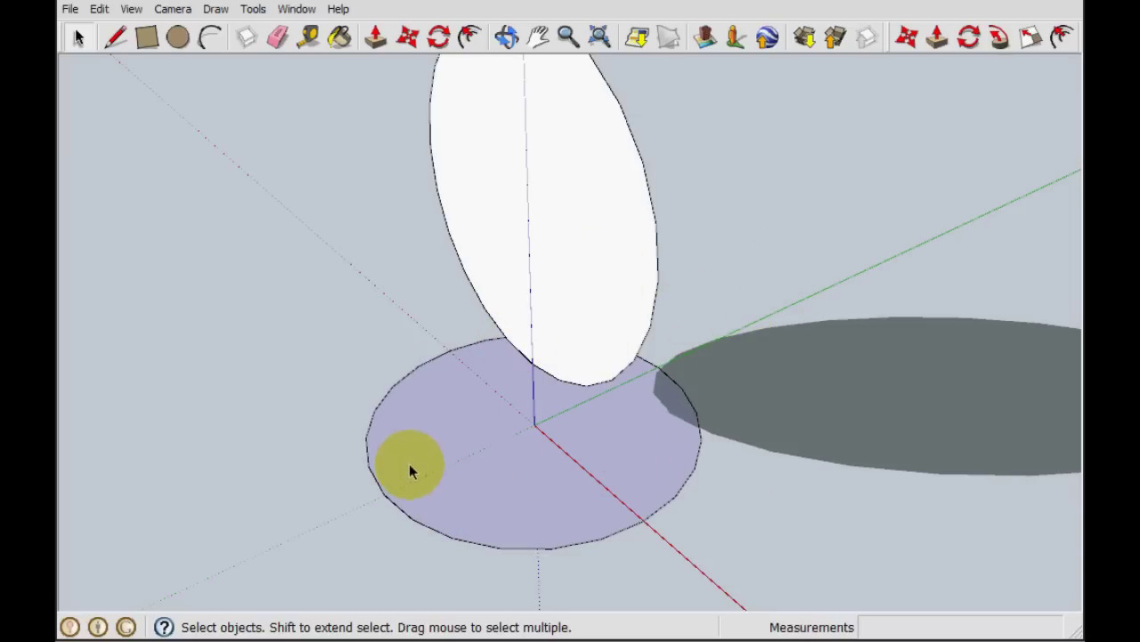
left_click(467, 457)
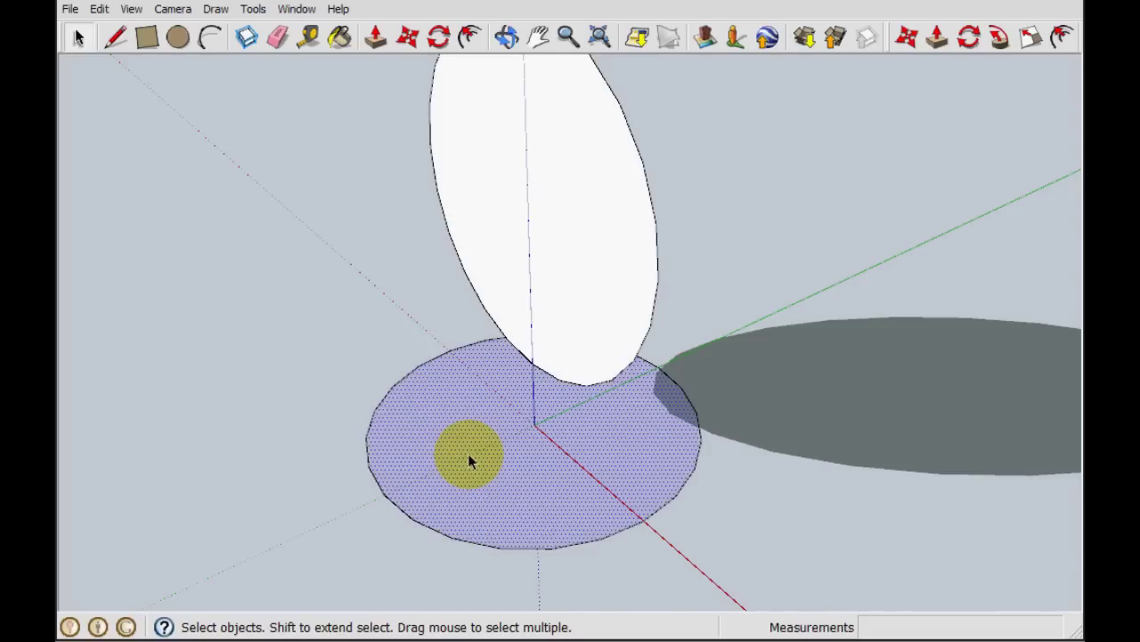
left_click(1000, 37)
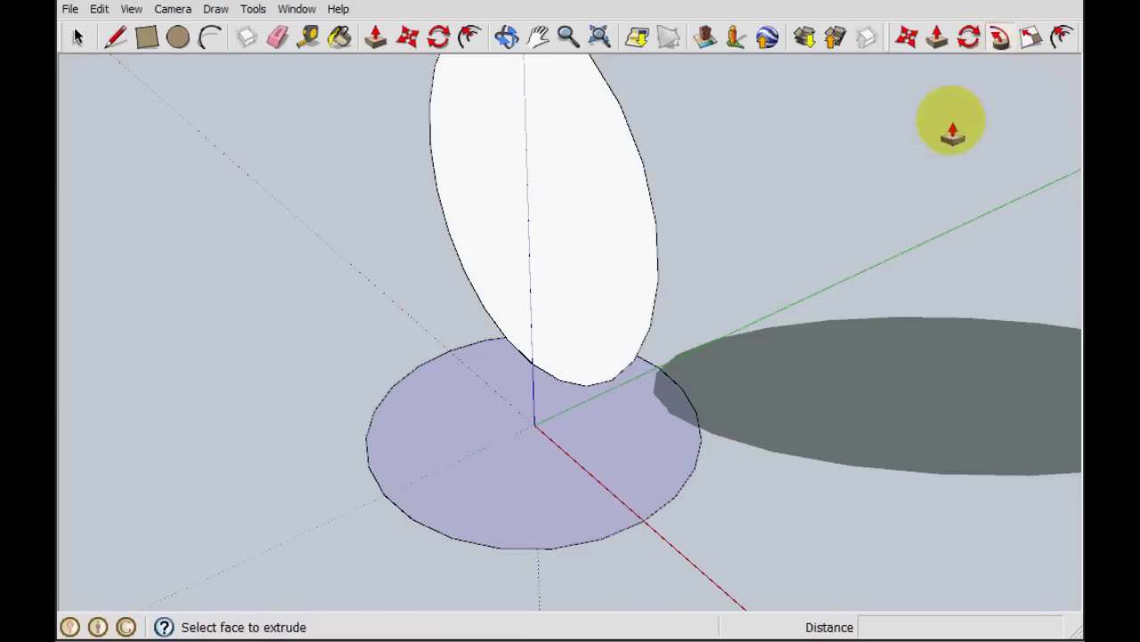
middle_click_drag(606, 221, 771, 225)
left_click(580, 221)
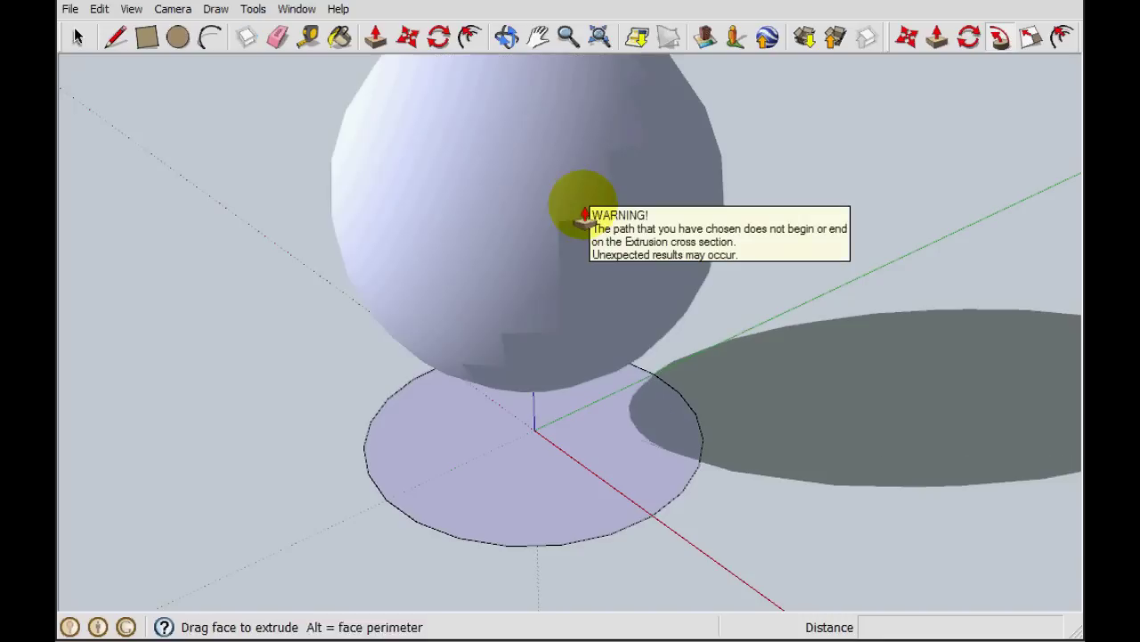
middle_click_drag(879, 275, 463, 158)
scroll(983, 387, "up", 2)
scroll(960, 415, "down", 2)
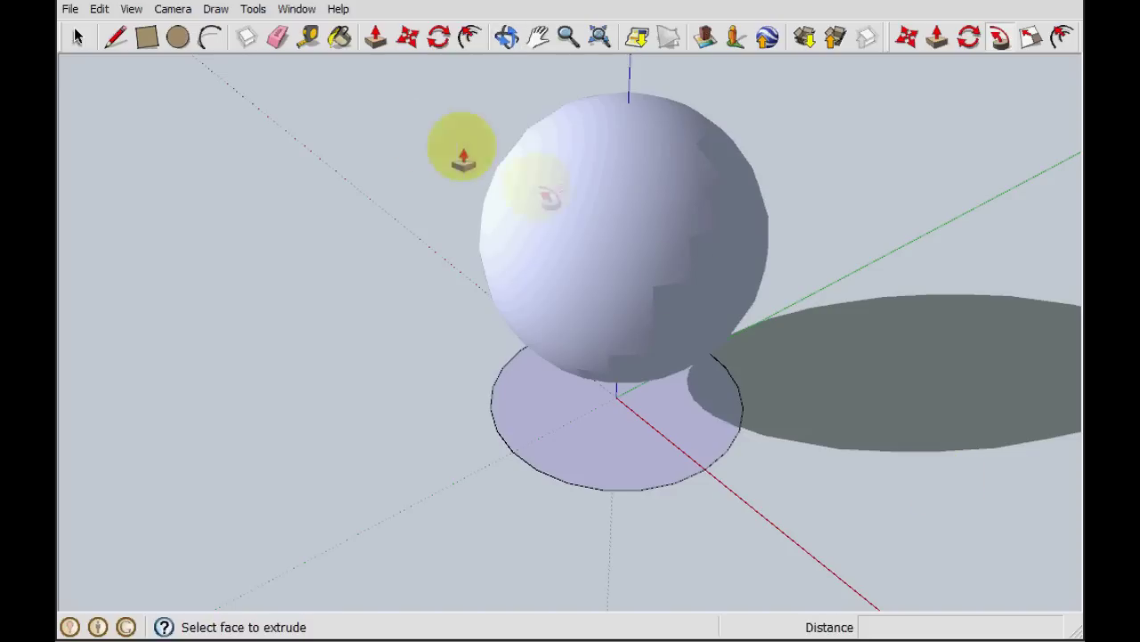
left_click(131, 9)
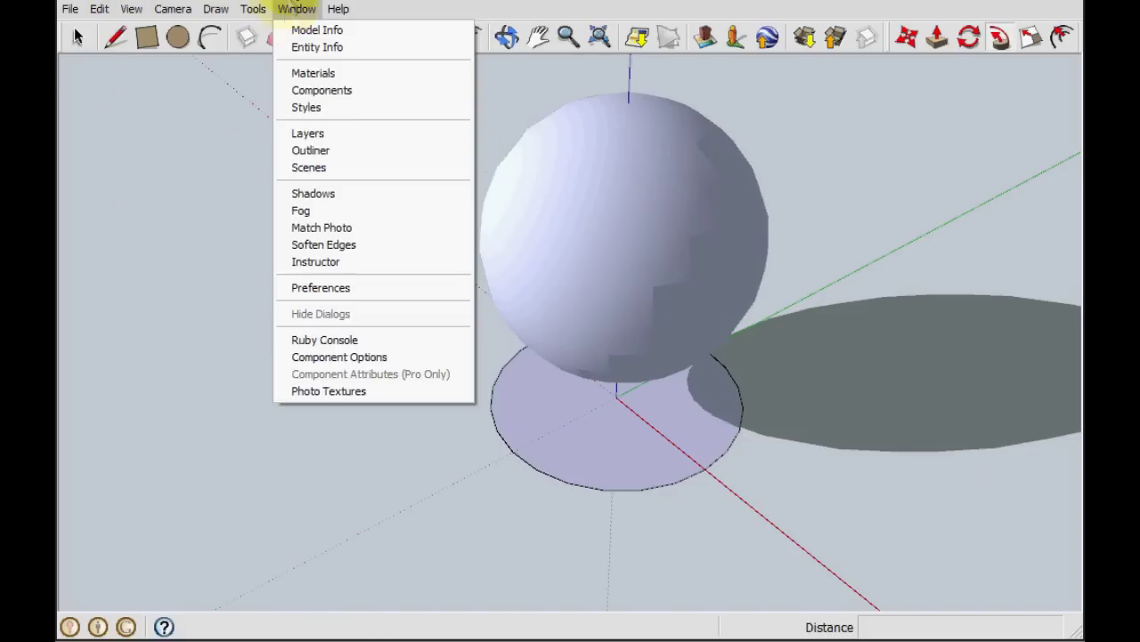
key("Escape")
middle_click_drag(508, 190, 841, 430)
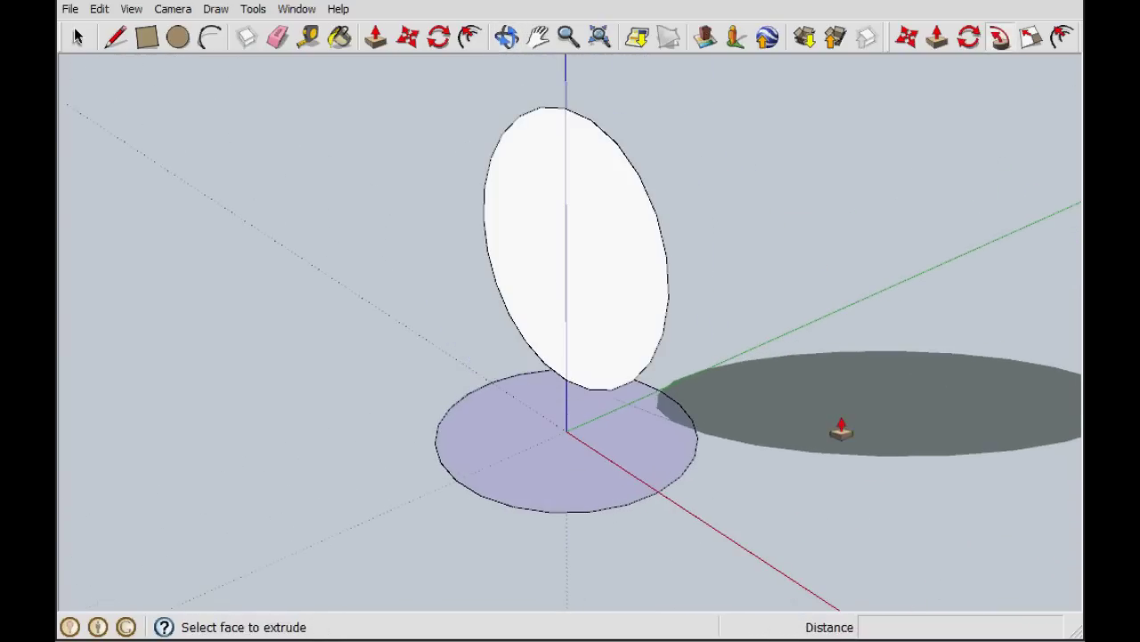
Preview a torus by sweeping the upright disc around the base circle with Follow Me, then abandon it
left_click(78, 39)
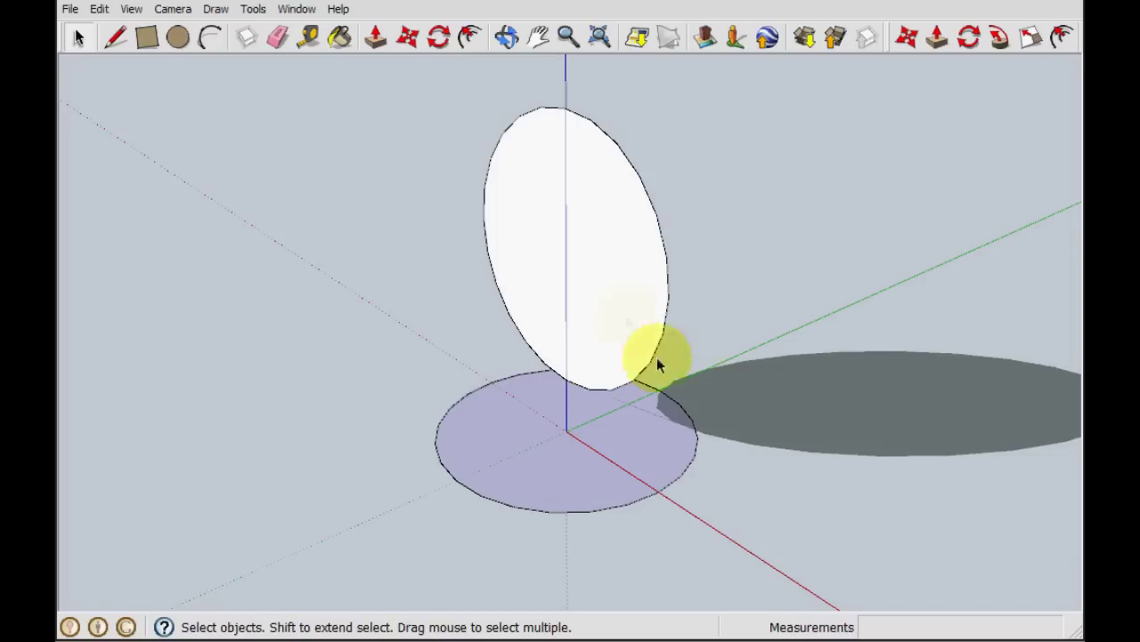
left_click(617, 272)
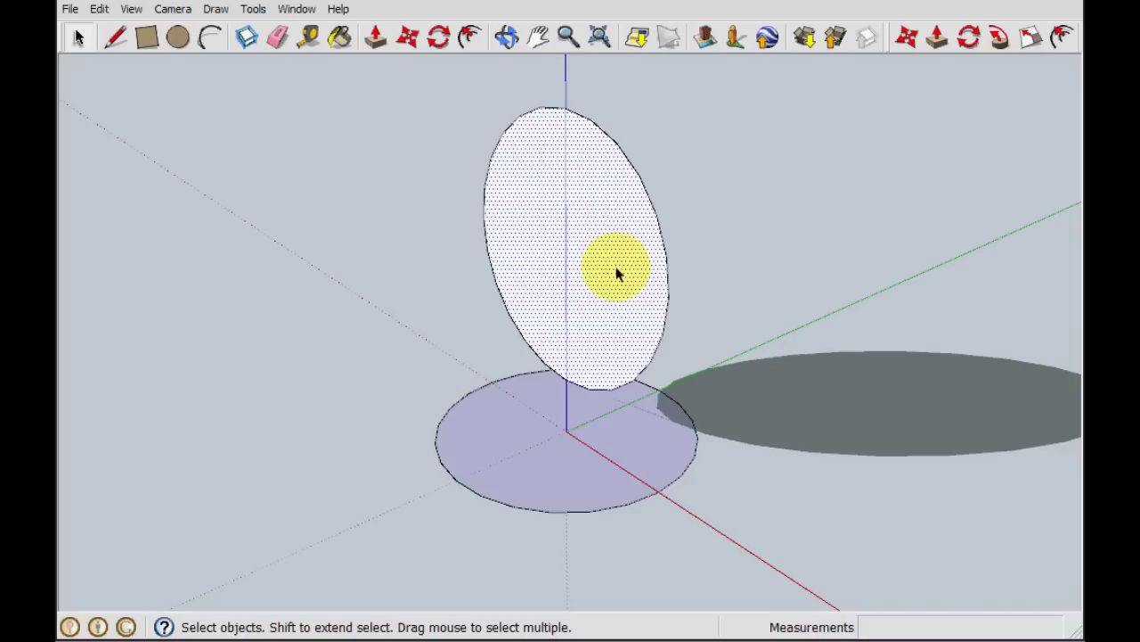
left_click(1000, 36)
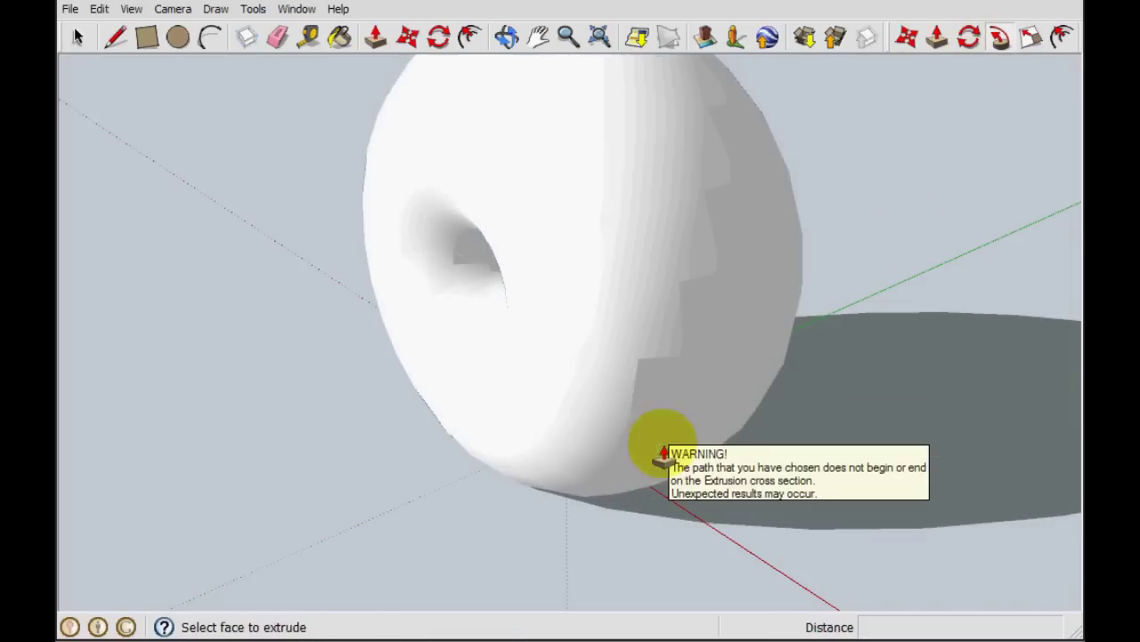
middle_click_drag(823, 415, 794, 436)
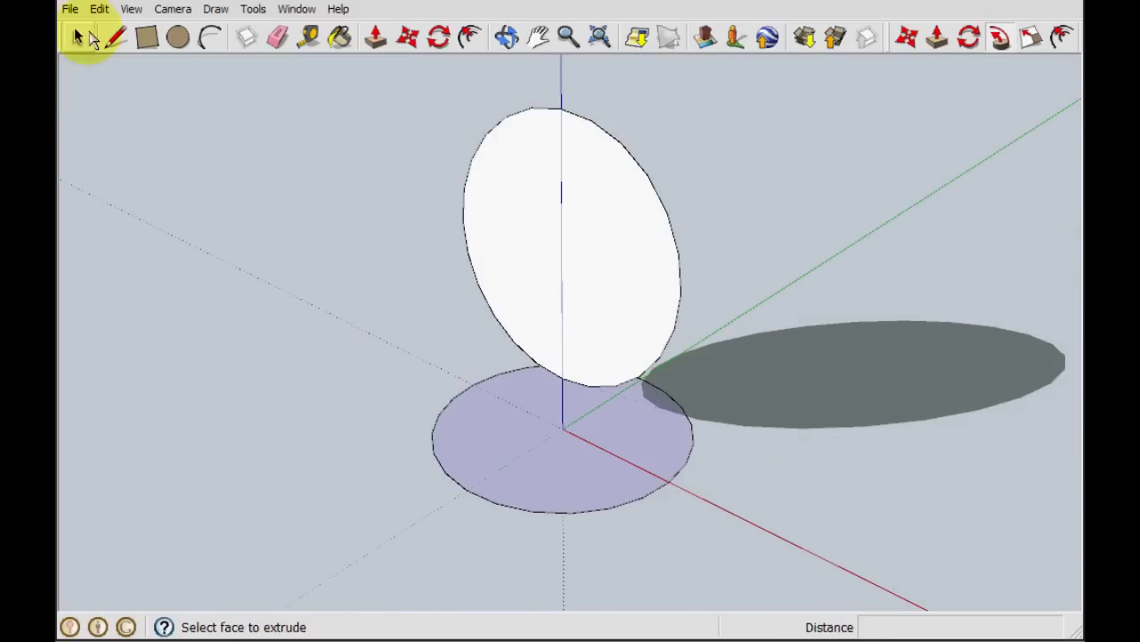
left_click(77, 36)
Select the upright disc and delete it, keeping the flat circle at the origin
left_click_drag(774, 168, 320, 298)
key("Delete")
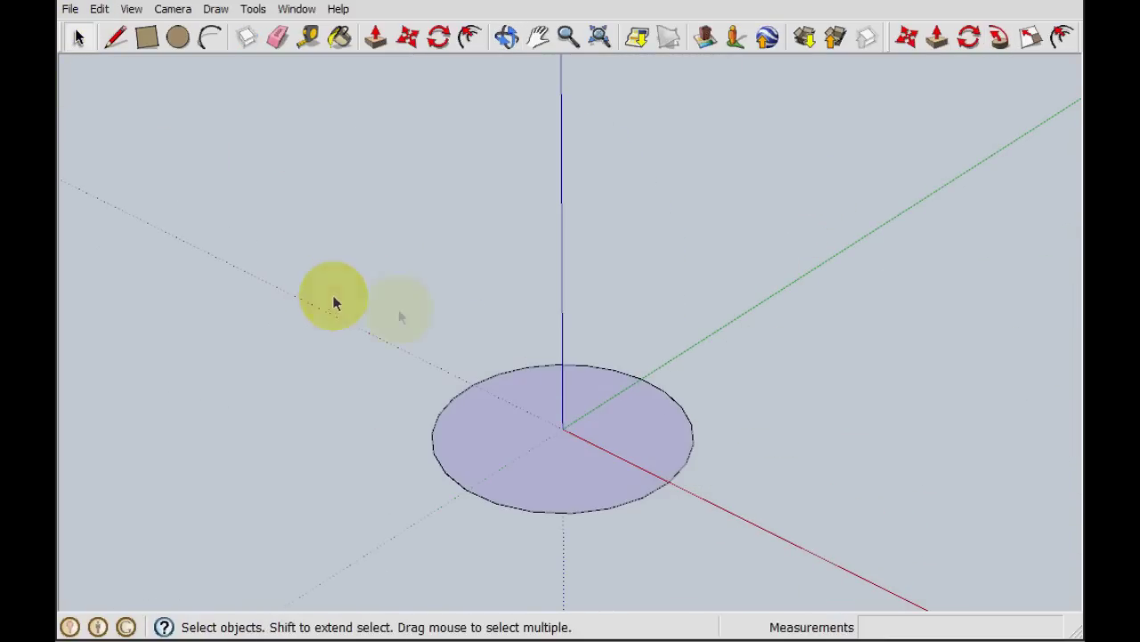
middle_click_drag(331, 303, 526, 424)
Draw a filled triangle with its base along the red axis and a tall side
middle_click_drag(359, 383, 457, 387)
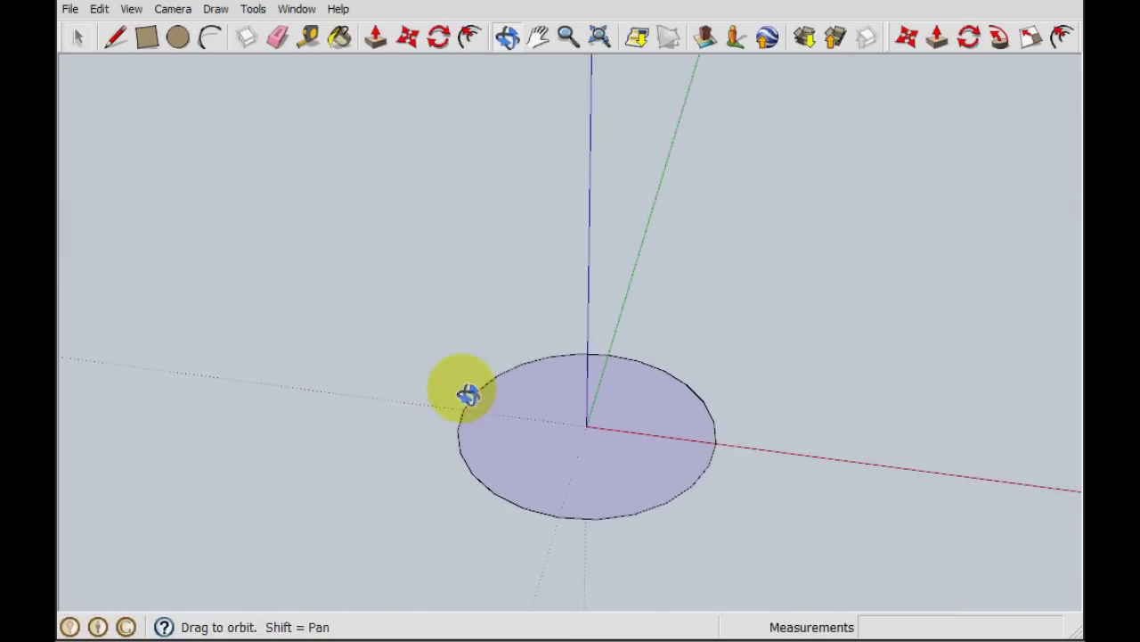
left_click(123, 38)
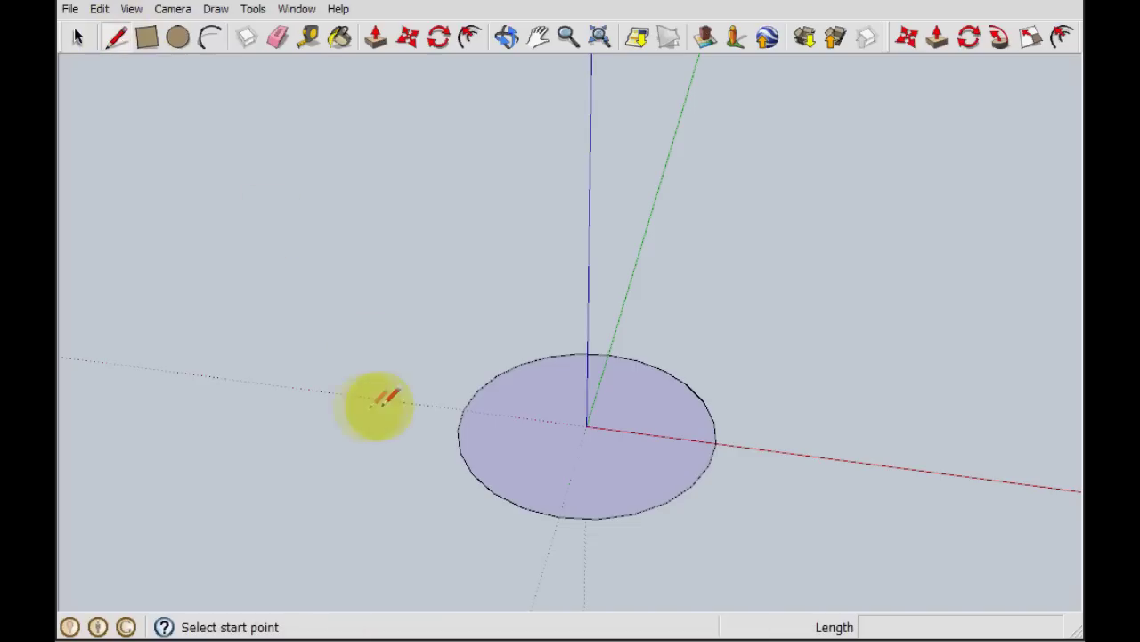
left_click(373, 398)
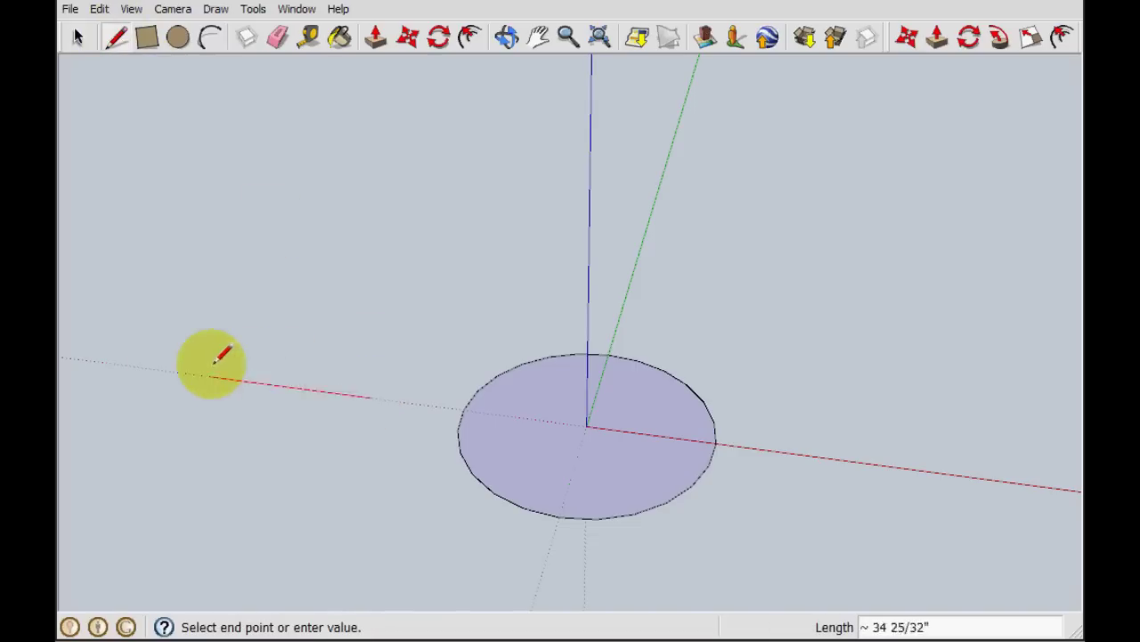
left_click(165, 369)
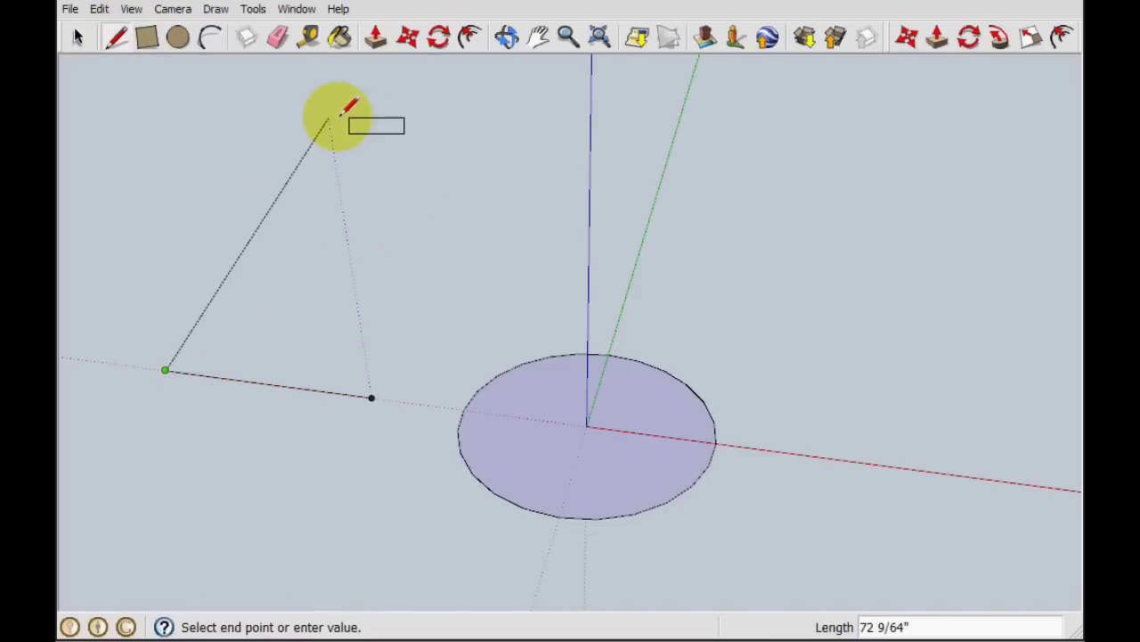
left_click(90, 125)
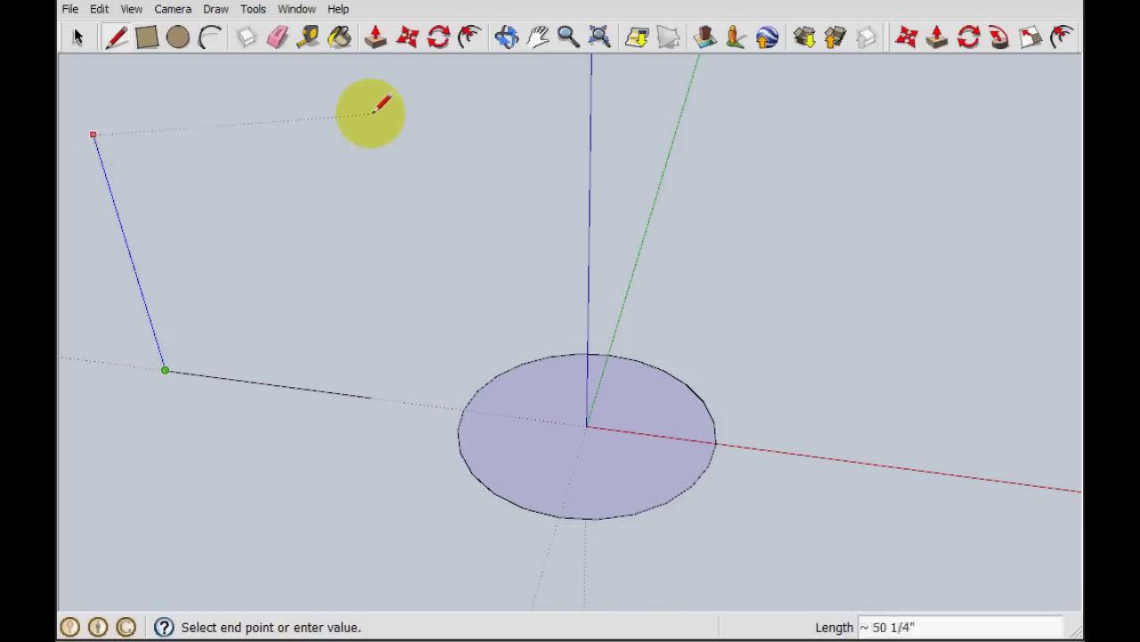
left_click(371, 396)
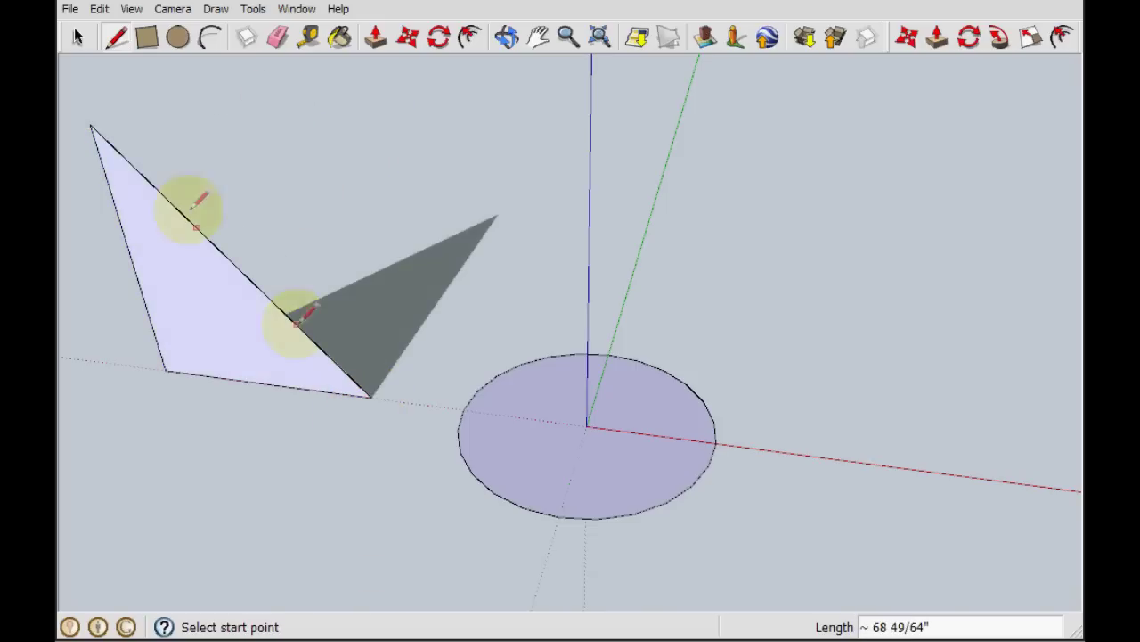
left_click(89, 37)
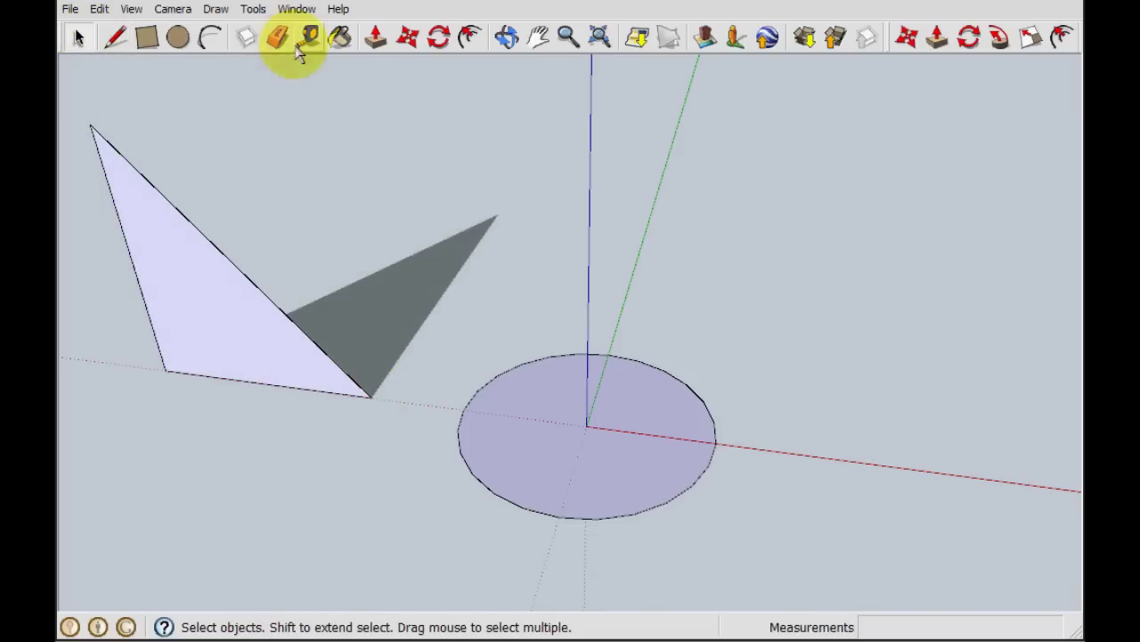
Move the whole triangle so its lower-left corner sits on the blue axis
left_click(405, 37)
left_click(168, 369)
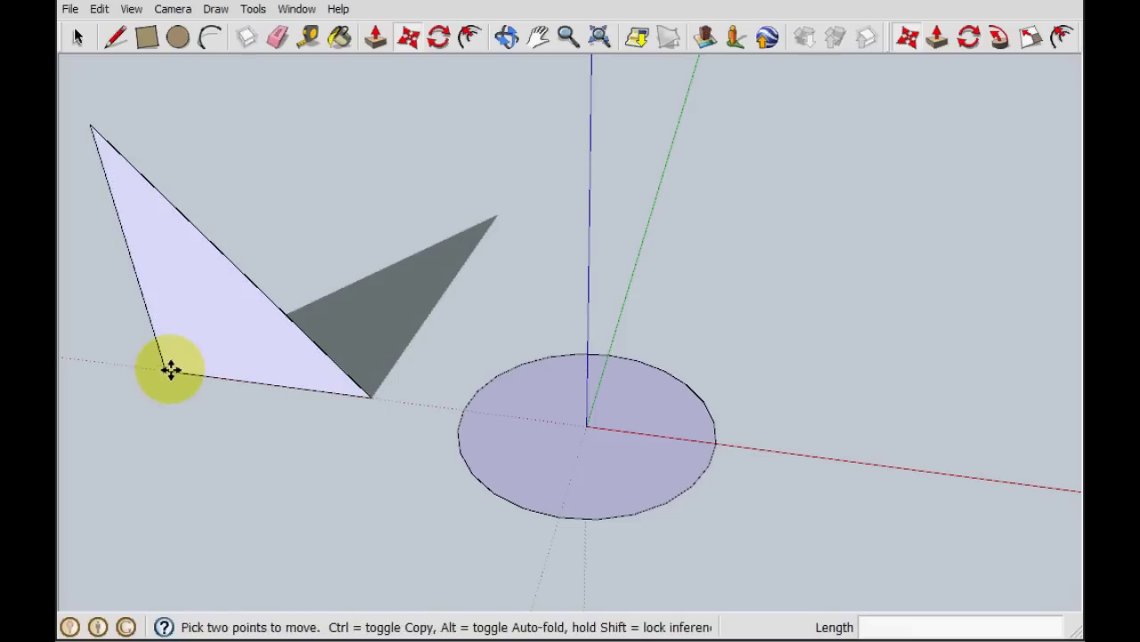
left_click(159, 363)
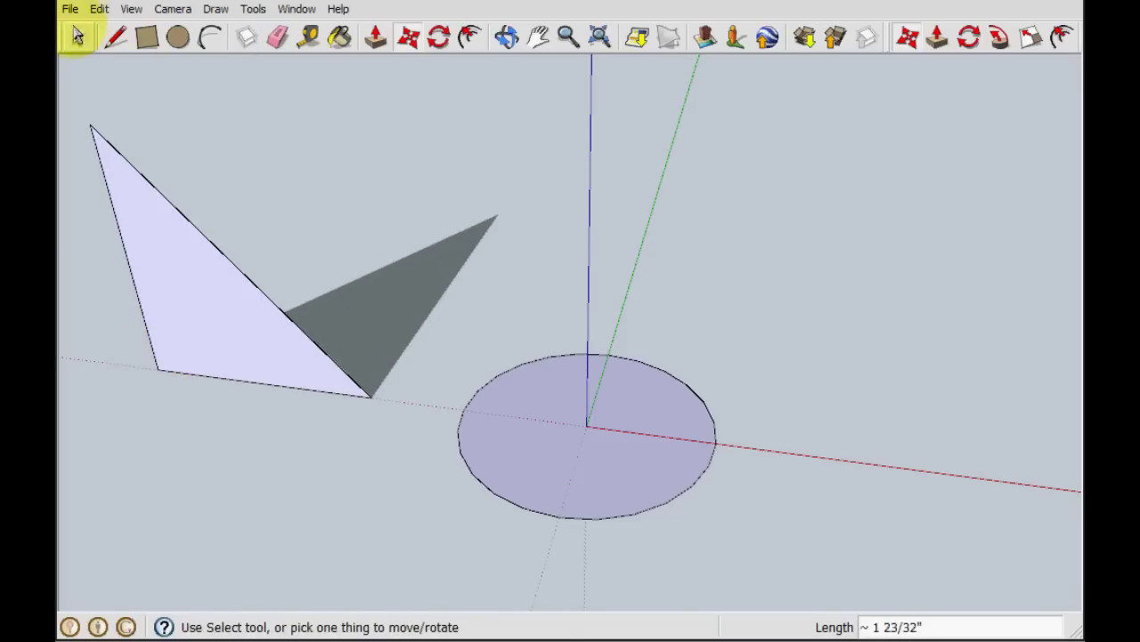
left_click(77, 36)
left_click_drag(428, 155, 115, 410)
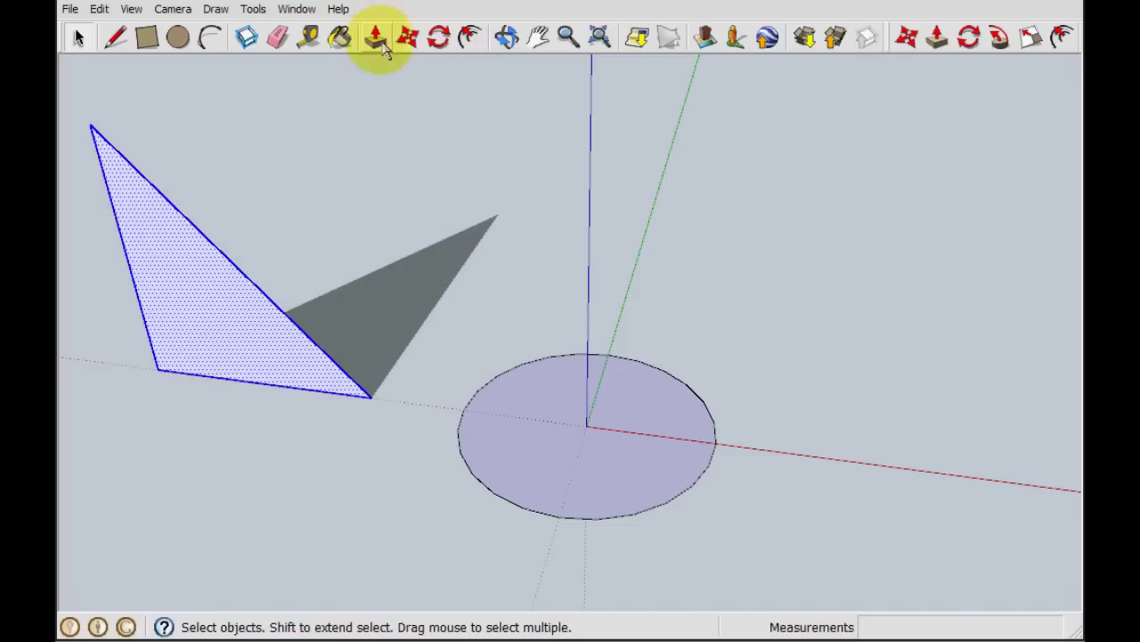
left_click(407, 37)
left_click(159, 363)
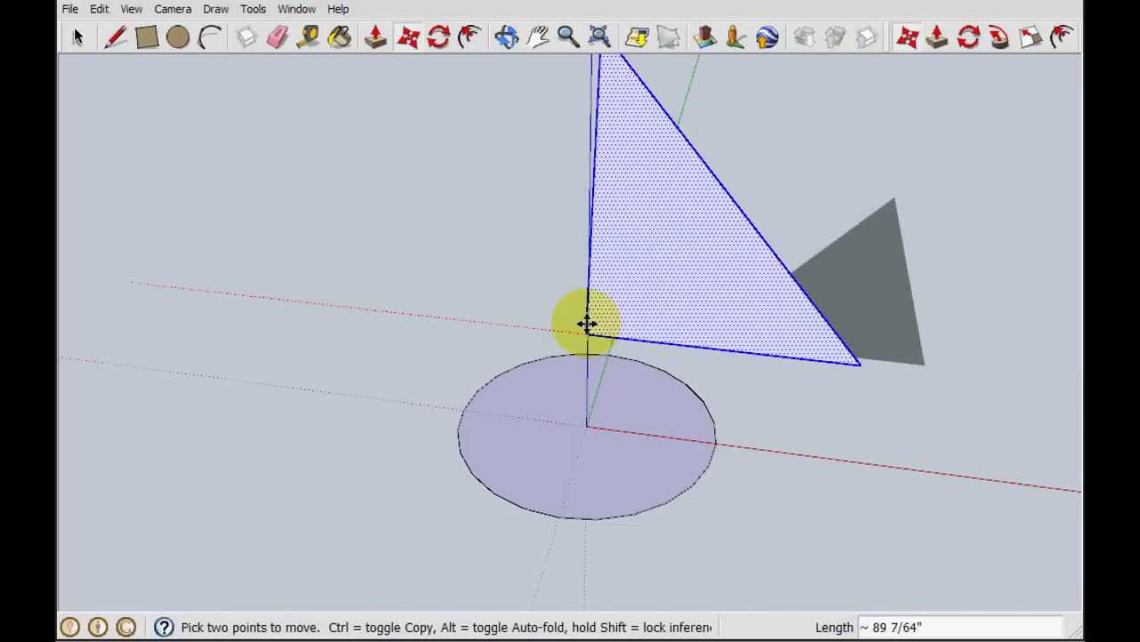
left_click(588, 330)
middle_click_drag(588, 331, 823, 422)
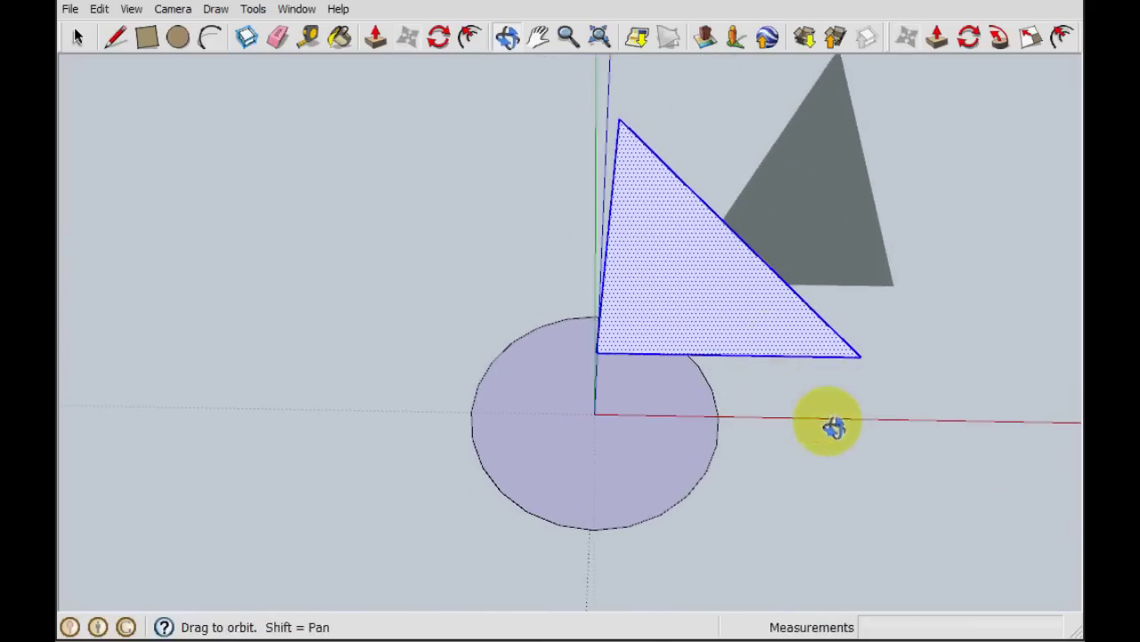
Move the triangle's top corner onto the blue axis so its vertical edge aligns with it
left_click(408, 37)
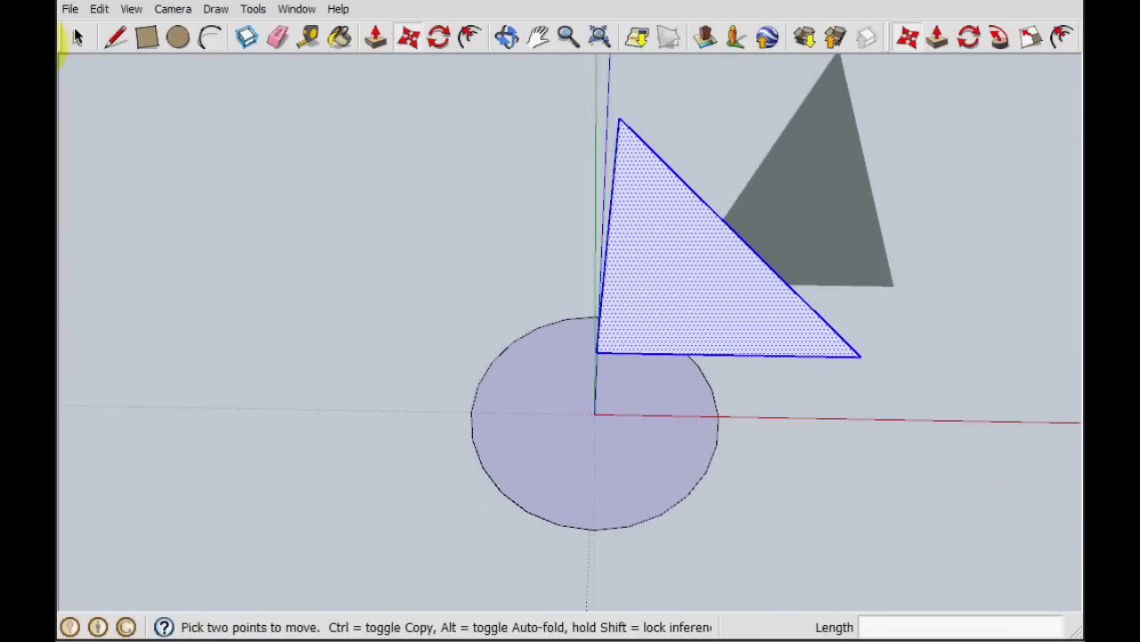
left_click(78, 36)
left_click(588, 143)
left_click(630, 132)
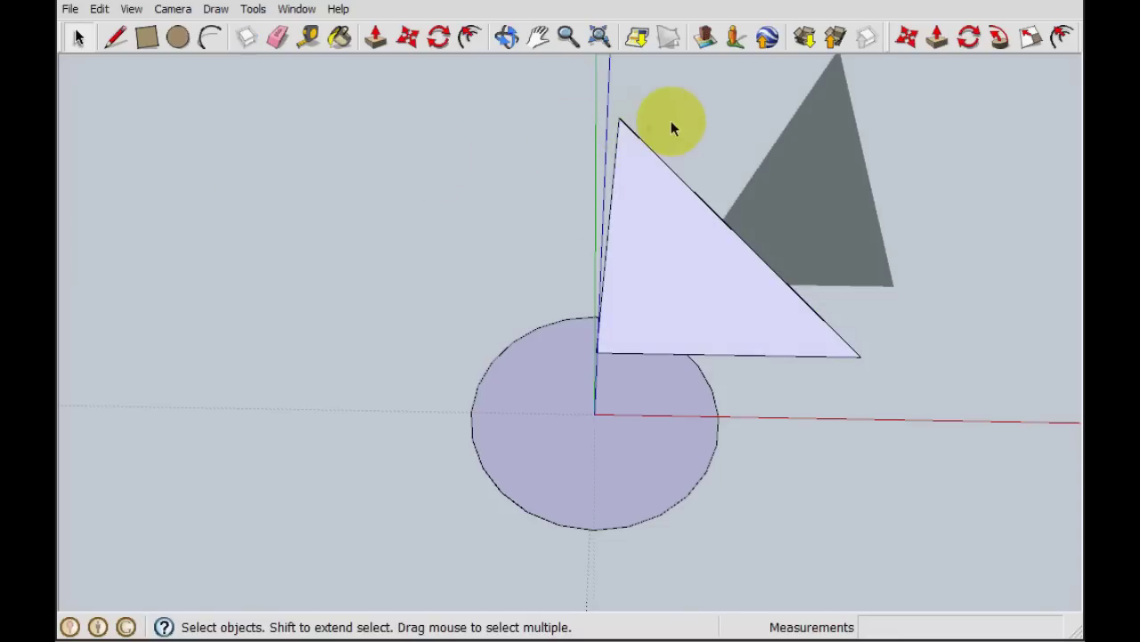
left_click(408, 37)
left_click(621, 121)
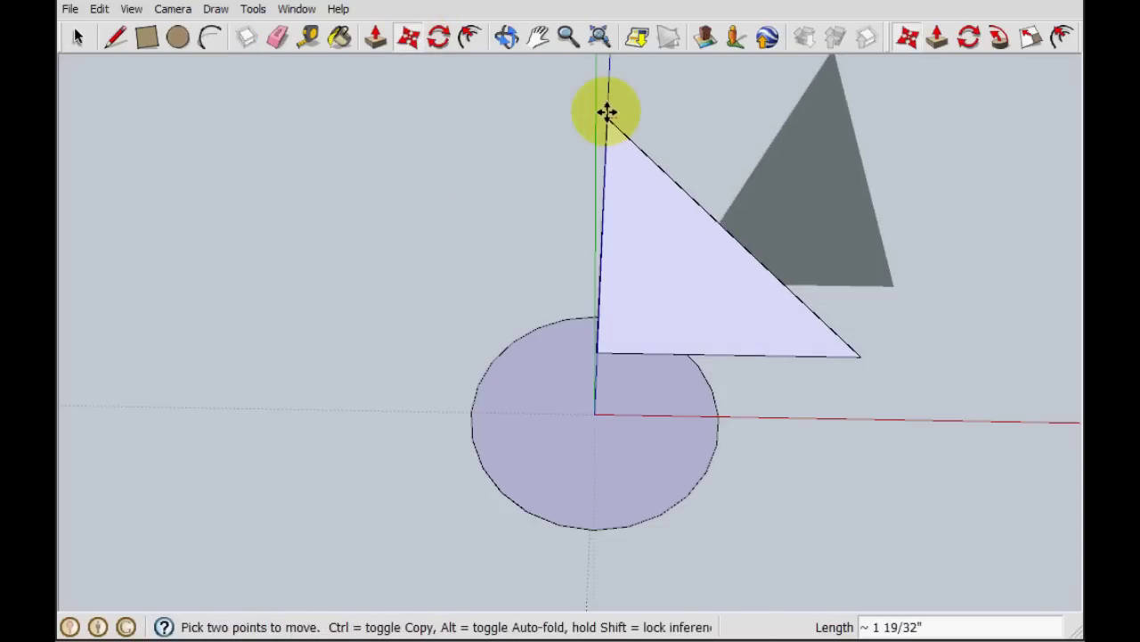
left_click(606, 118)
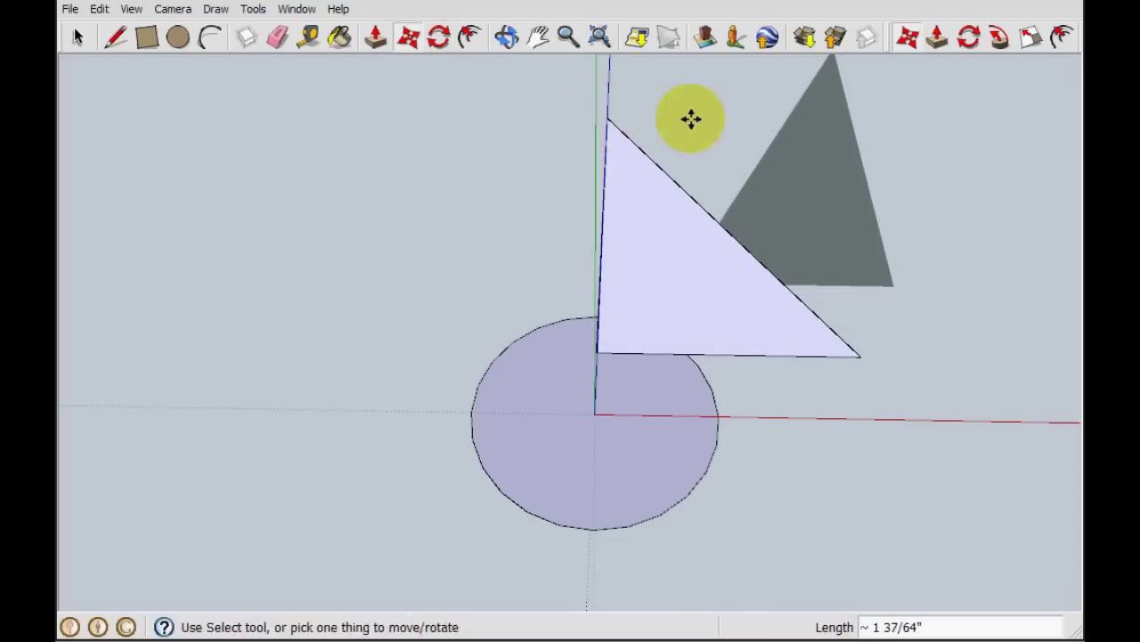
middle_click_drag(690, 116, 614, 83)
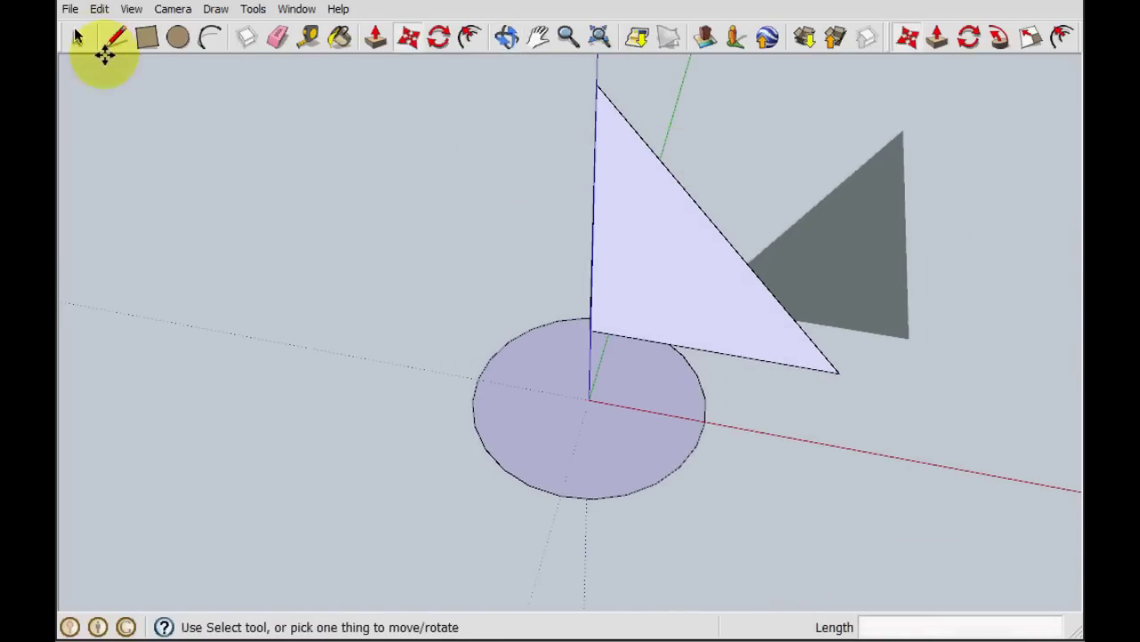
left_click(77, 36)
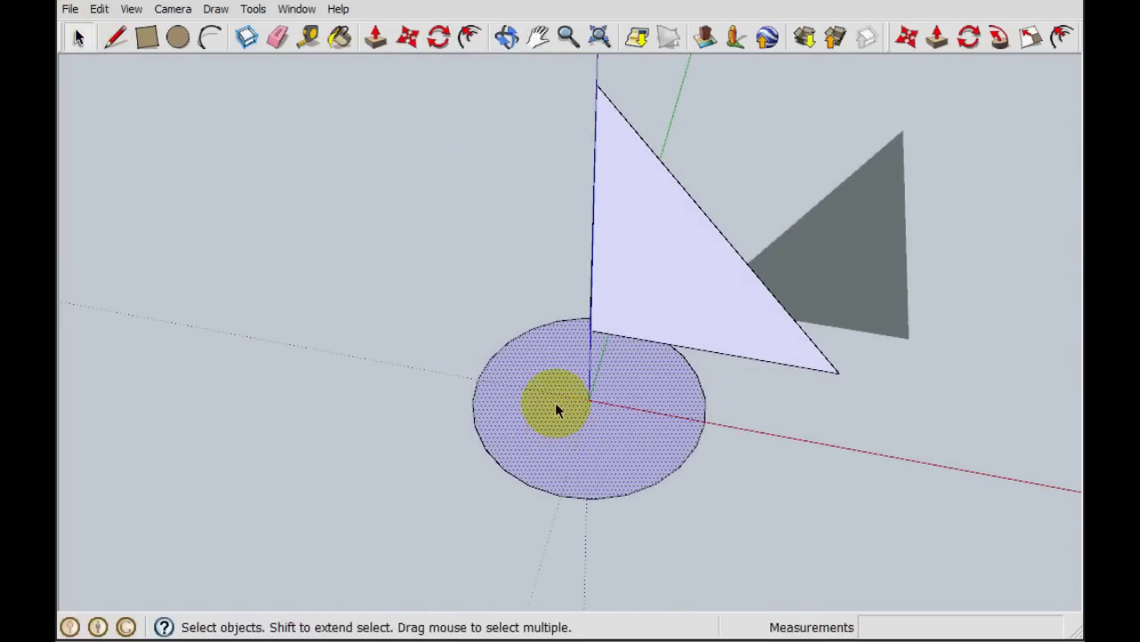
left_click(999, 37)
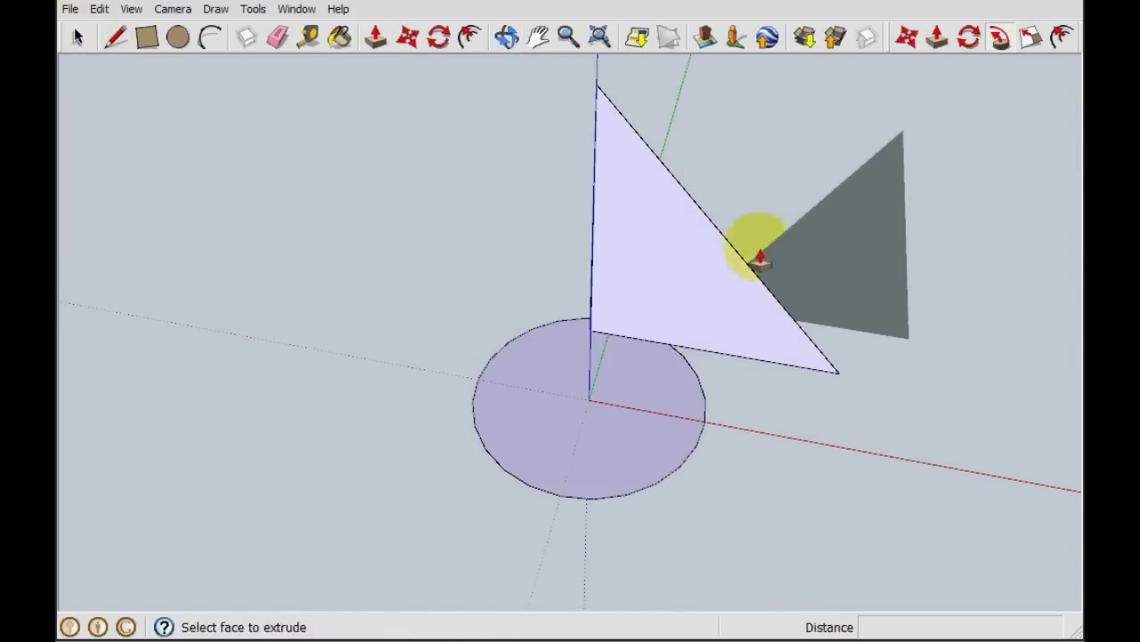
left_click(698, 287)
middle_click_drag(698, 287, 724, 402)
key("ctrl+z")
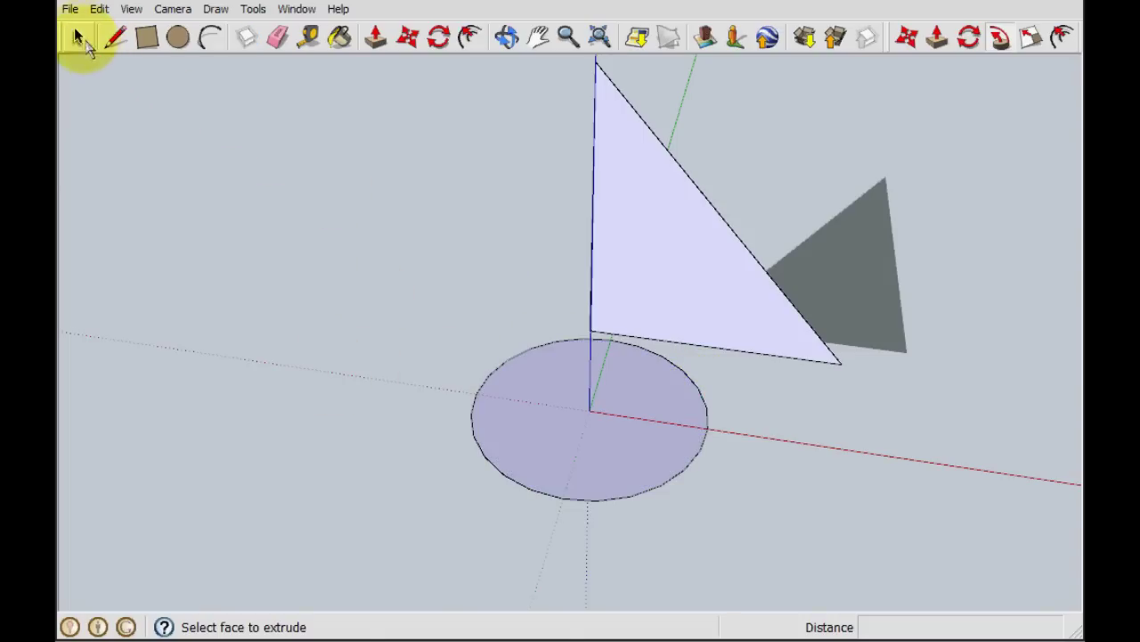
middle_click_drag(944, 73, 929, 53)
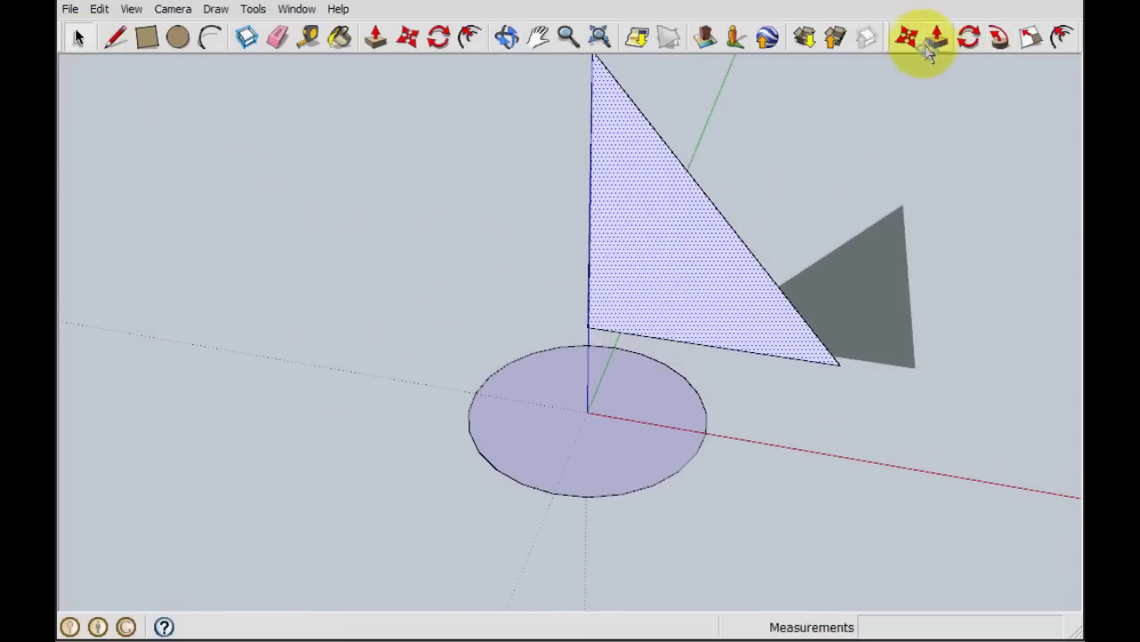
left_click(1003, 37)
left_click(612, 425)
middle_click_drag(612, 425, 828, 280)
key("p")
middle_click_drag(794, 318, 751, 388)
key("ctrl+z")
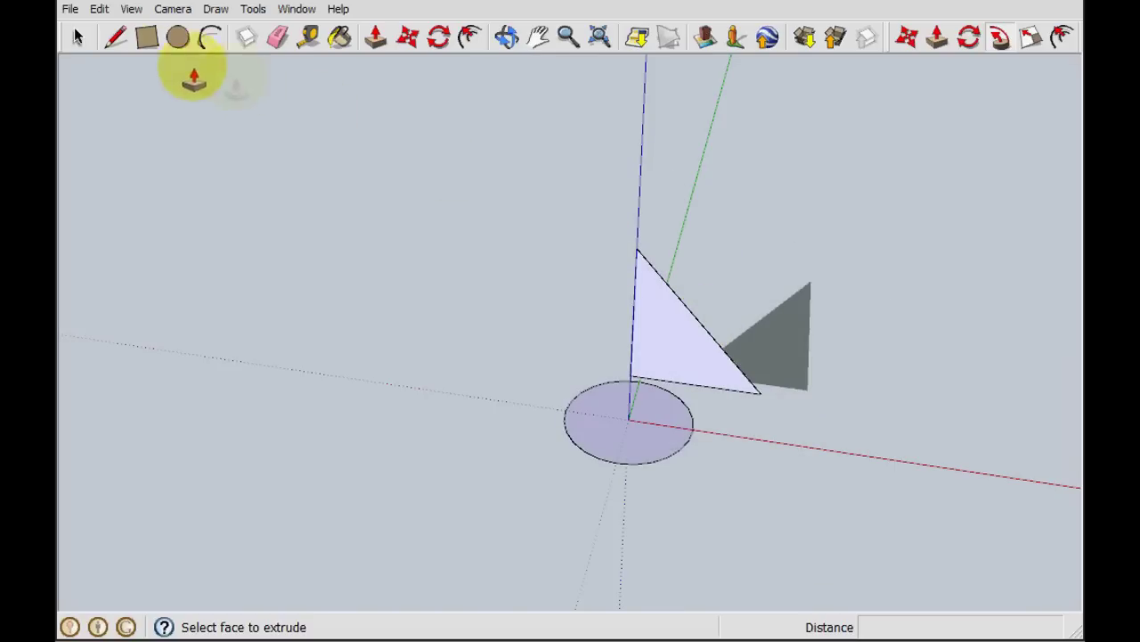
Delete the triangle's face, leaving only its edges
key("Delete")
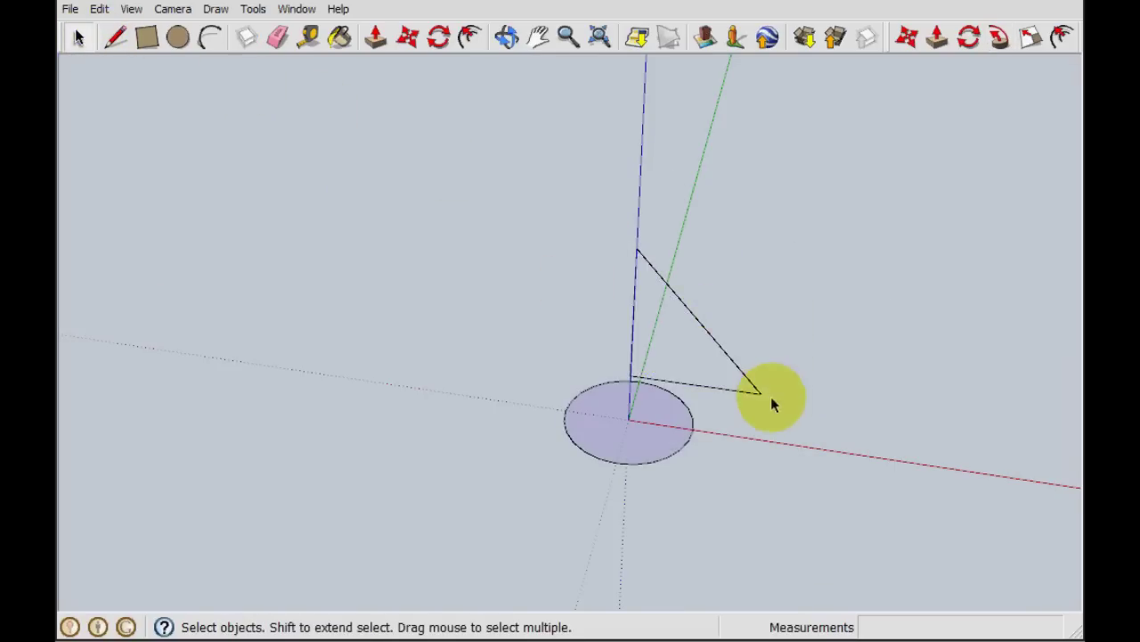
scroll(766, 397, "up", 2)
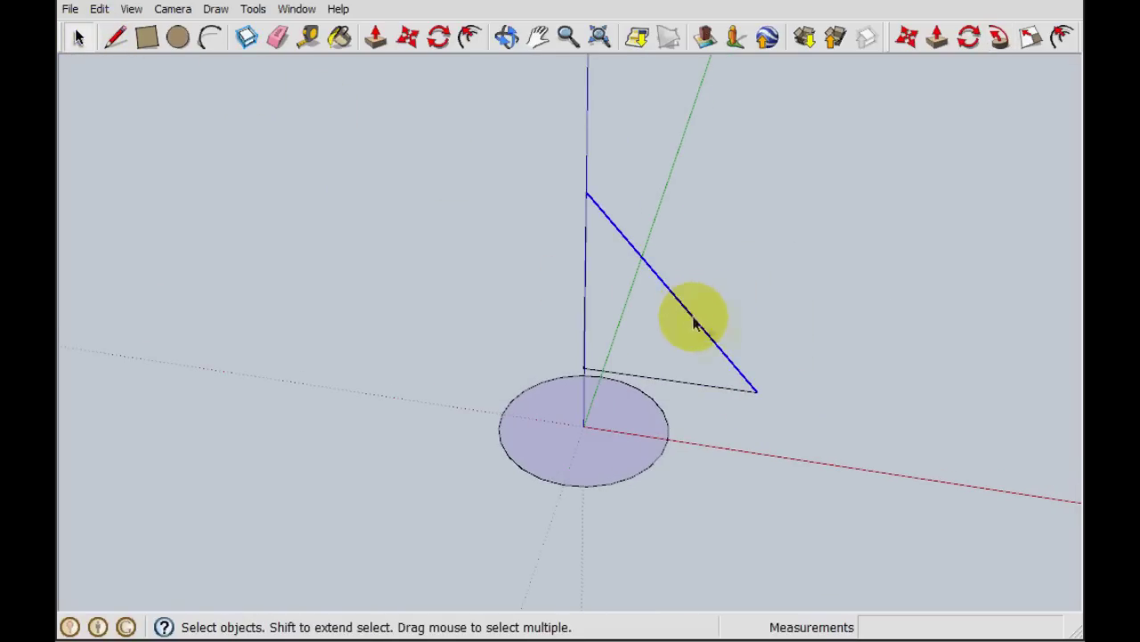
middle_click_drag(694, 322, 812, 343)
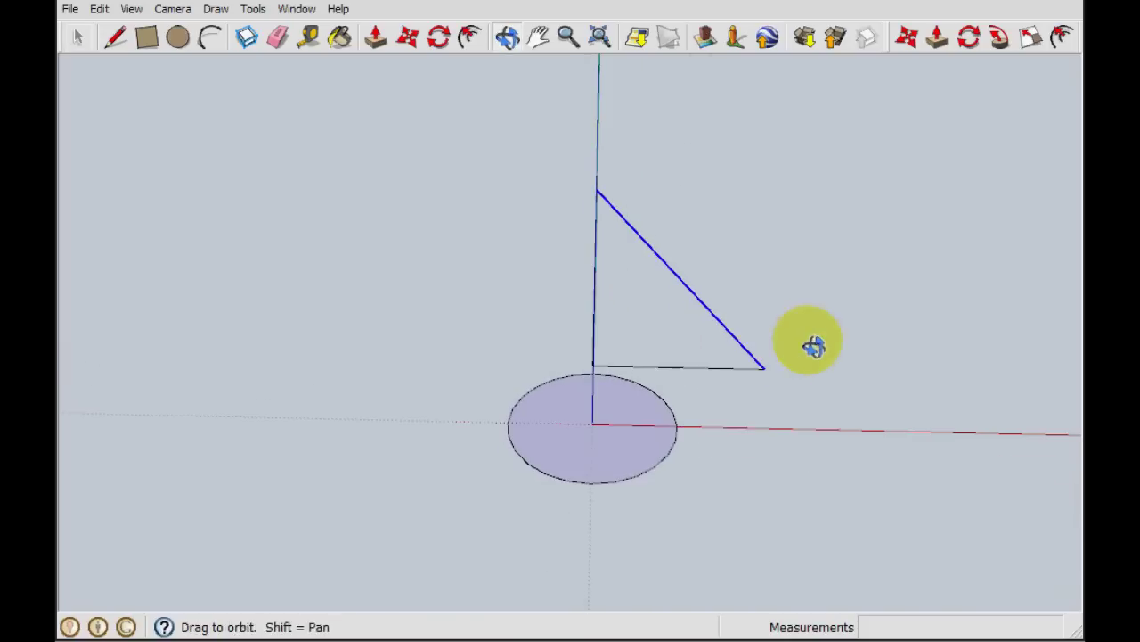
Sweep the circle along the triangle's slanted edge with Follow Me into a tube
left_click(997, 36)
middle_click_drag(651, 443, 622, 436)
left_click(625, 442)
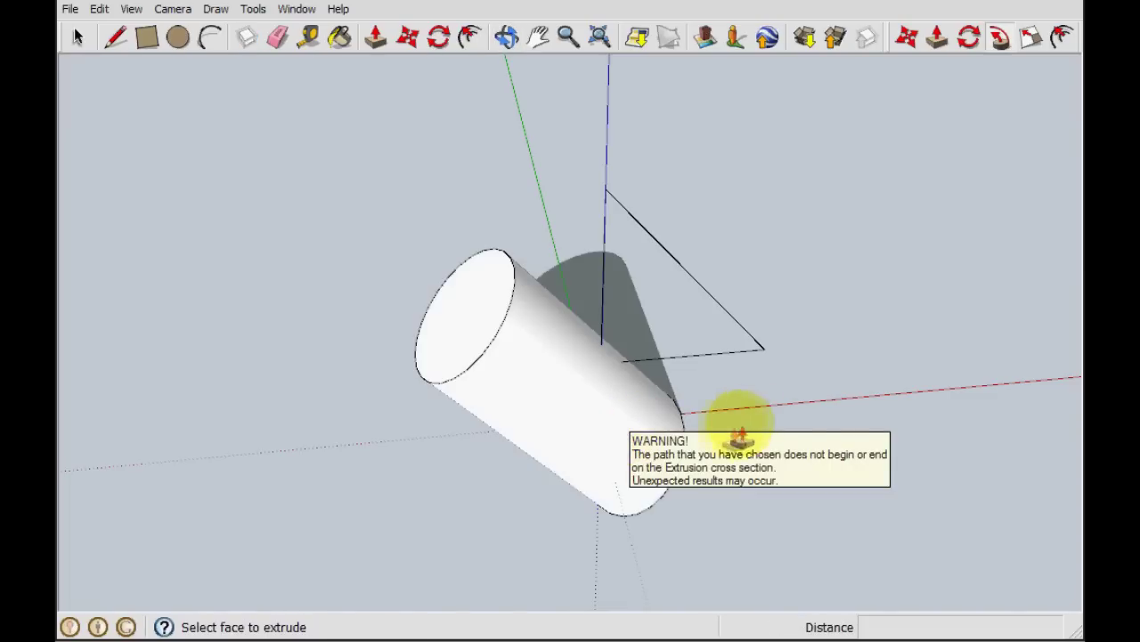
middle_click_drag(740, 437, 871, 456)
key("p")
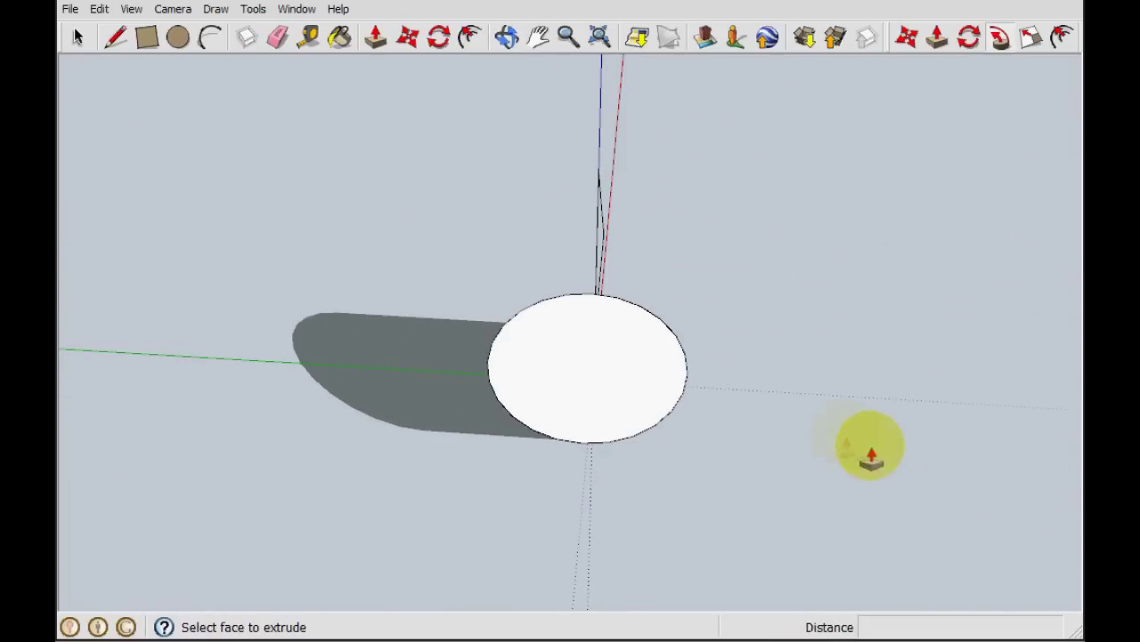
middle_click_drag(810, 415, 1026, 437)
mouse_move(720, 401)
middle_mouse_down()
mouse_move(951, 432)
mouse_move(790, 422)
mouse_move(876, 415)
mouse_move(717, 392)
middle_mouse_up()
middle_click_drag(833, 307, 794, 320)
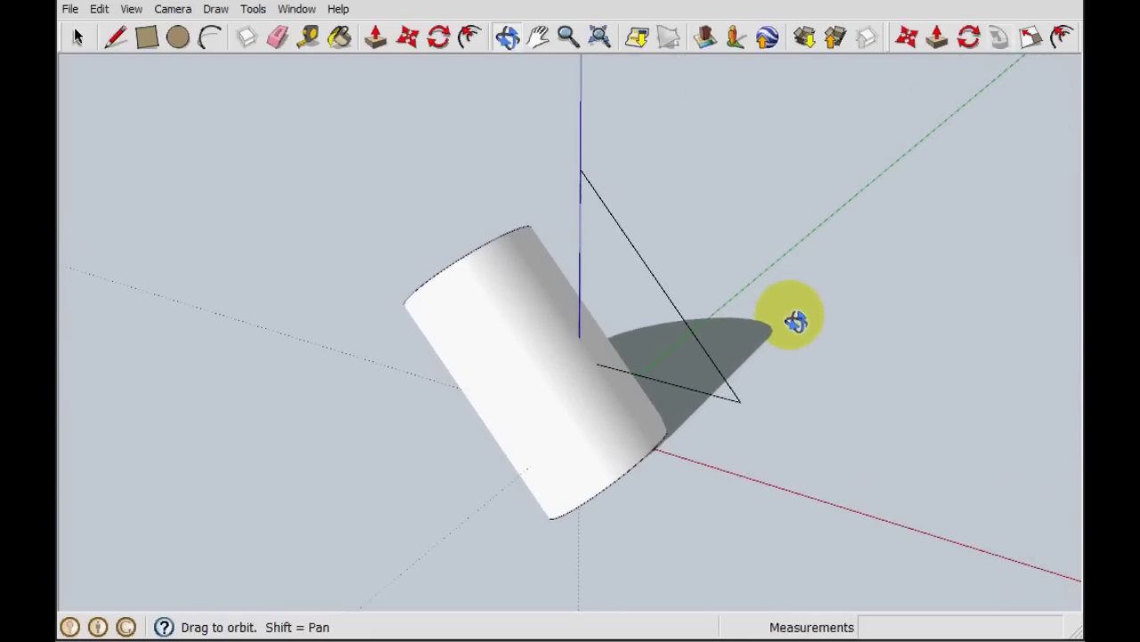
middle_click_drag(800, 352, 826, 412)
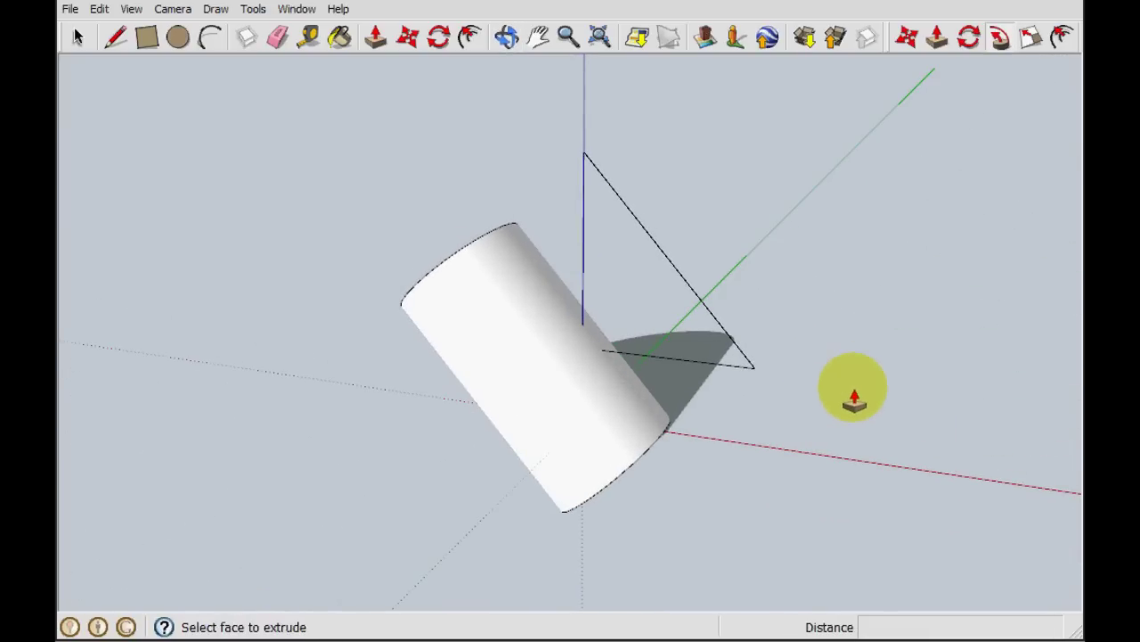
middle_click_drag(849, 392, 793, 437)
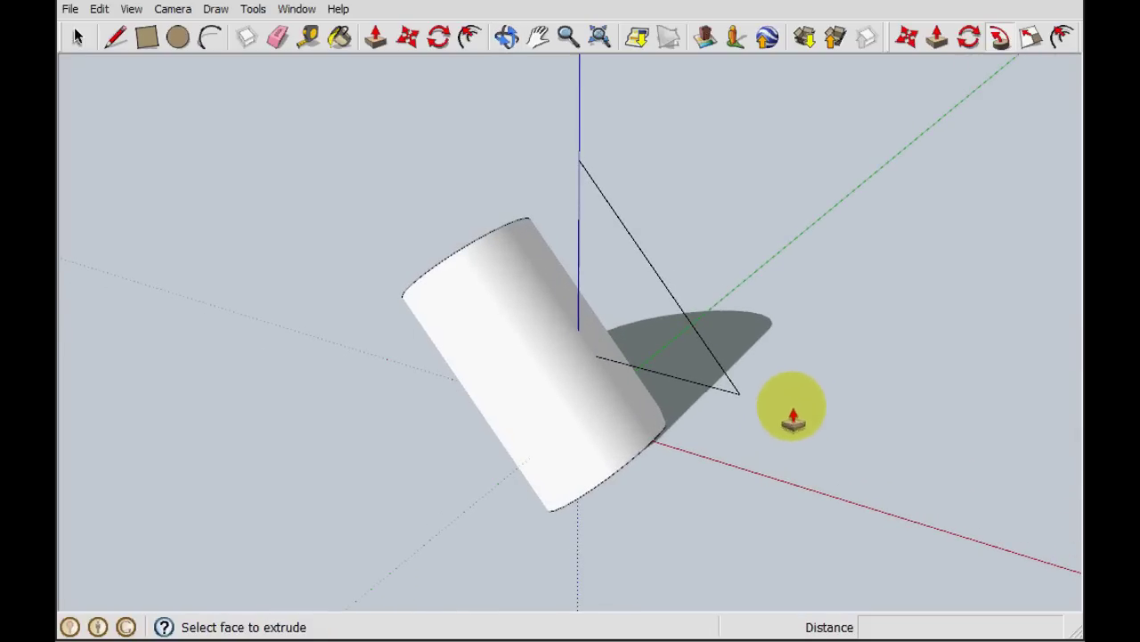